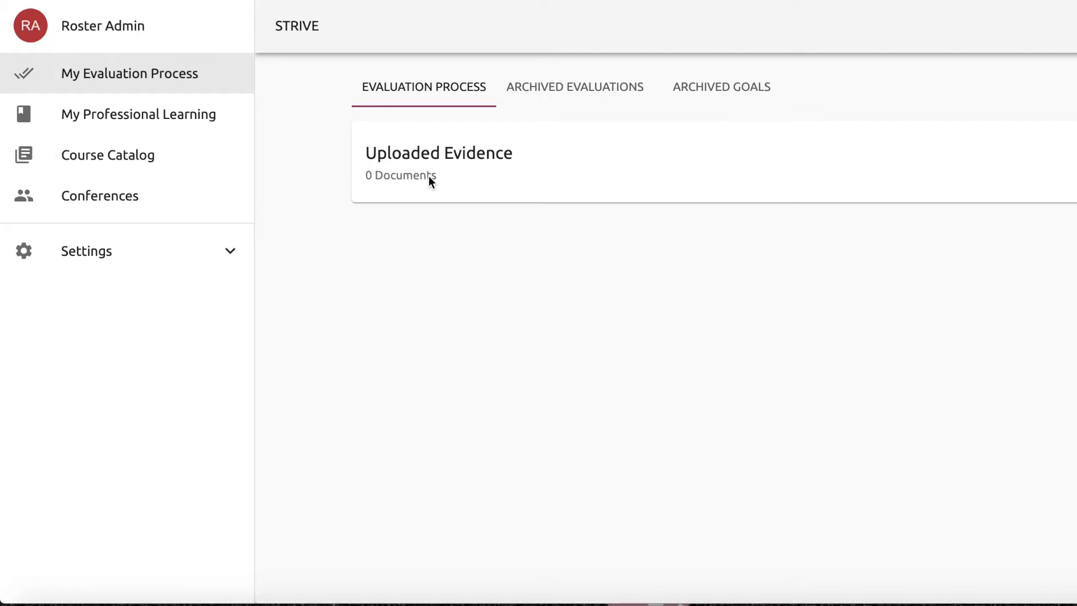
Expand Settings in the left sidebar to reveal the Workshop Settings option.
click(99, 253)
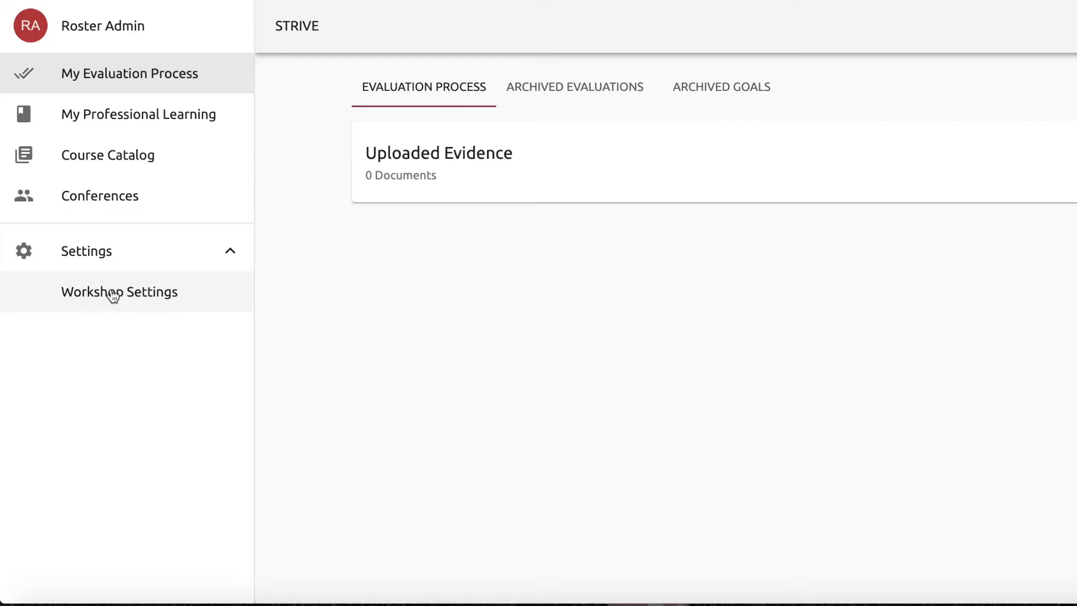
Go to Workshop Settings > Course Management > School Courses and launch Create School Course.
click(121, 304)
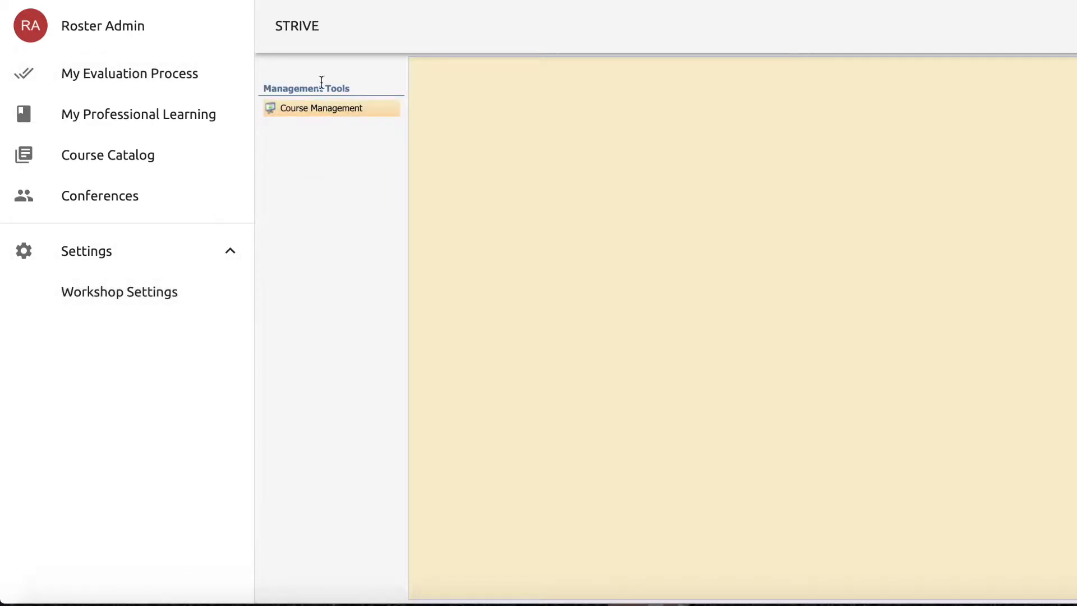
click(312, 111)
click(316, 133)
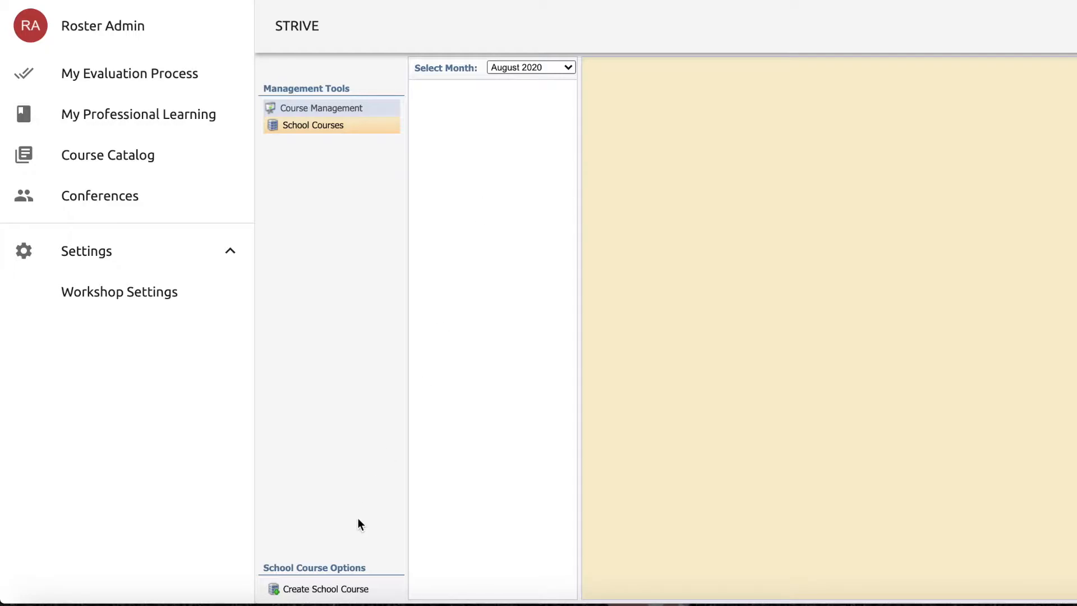
click(320, 590)
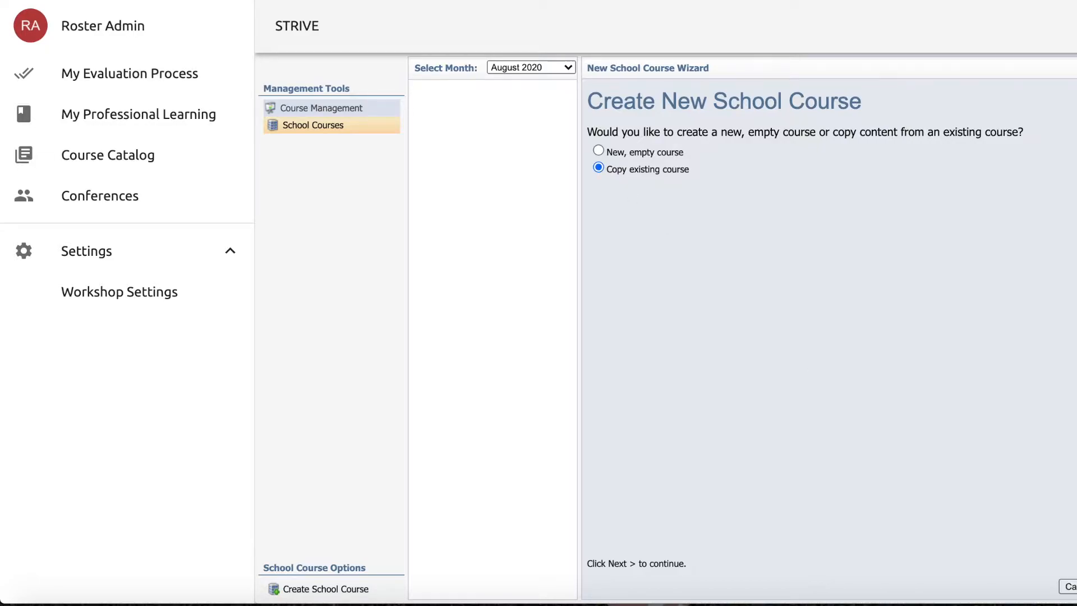
Choose Copy existing course and search existing courses for 'template'.
click(1067, 586)
click(733, 156)
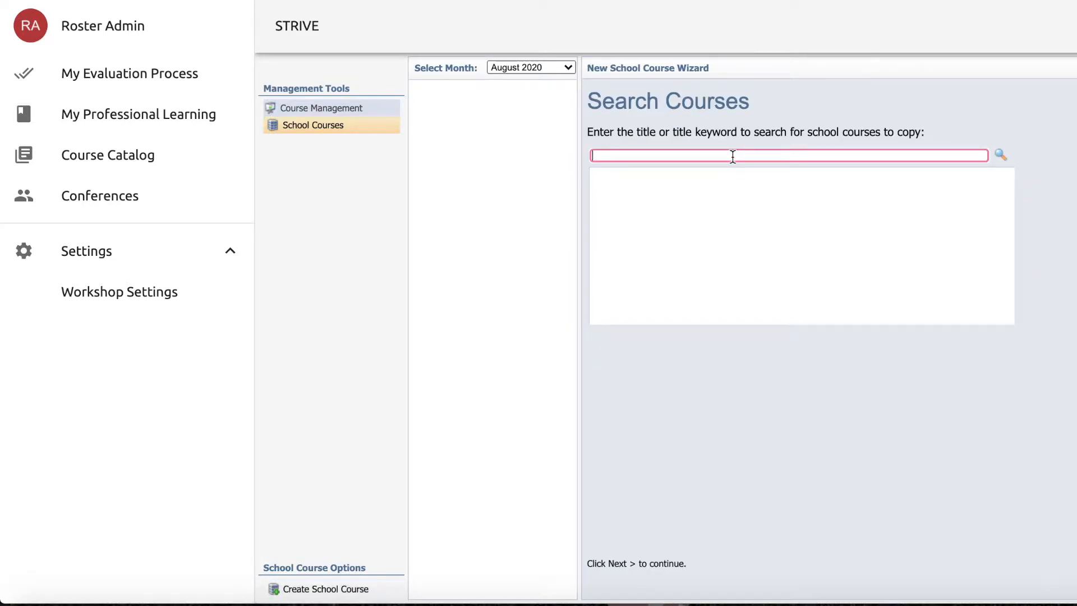
text(te)
click(693, 193)
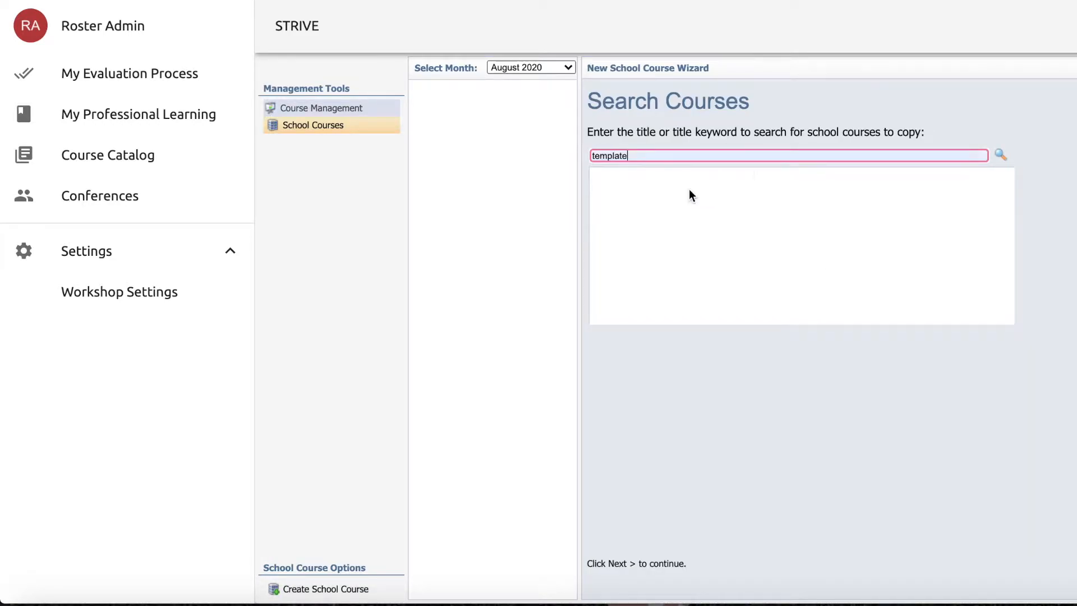
click(1000, 155)
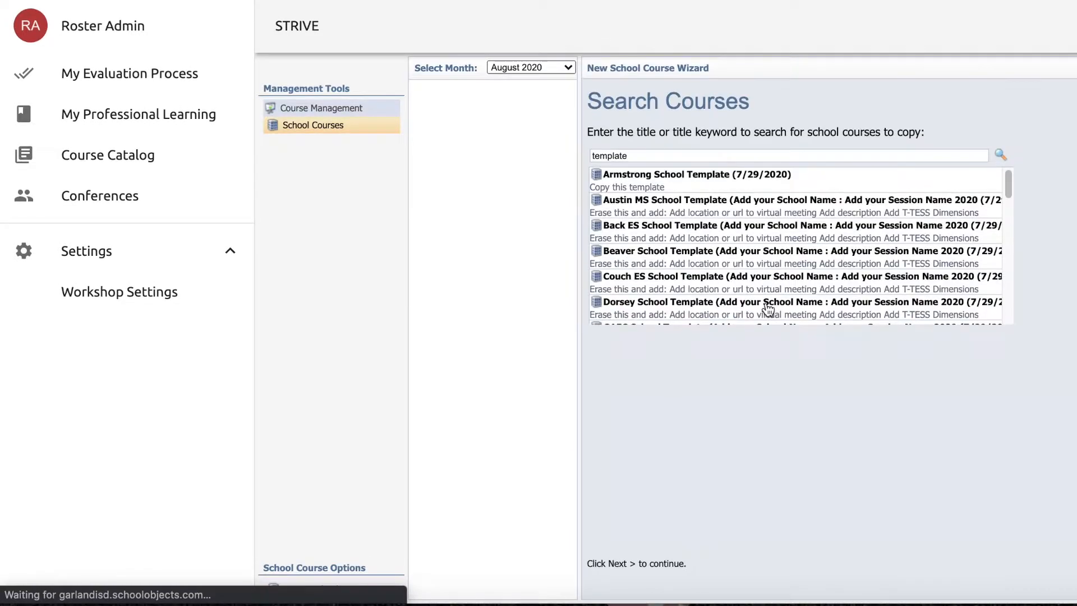
scroll(750, 223, down, 15)
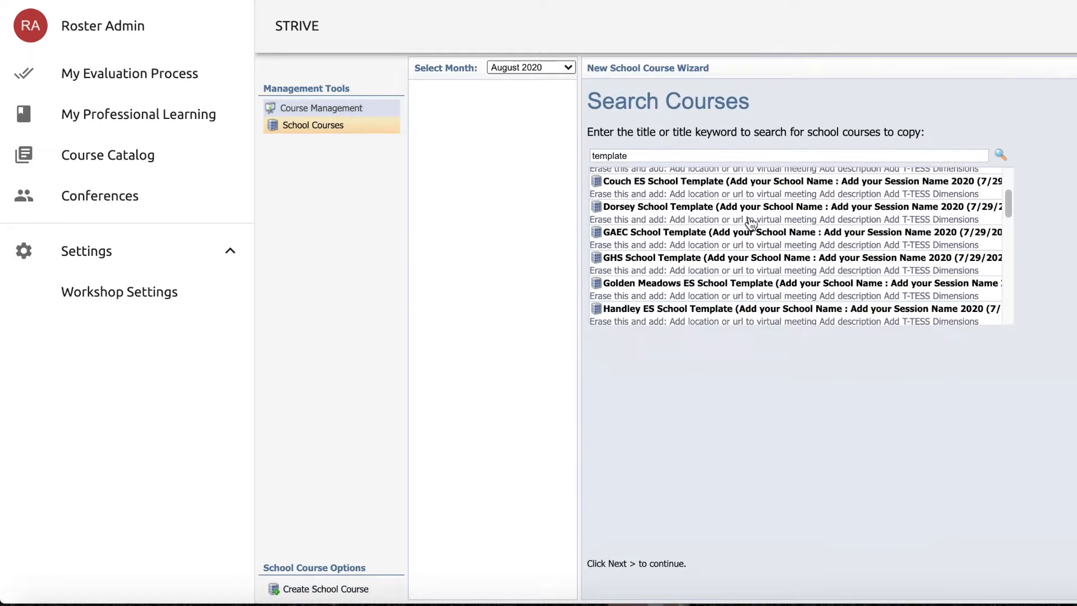
scroll(750, 224, up, 15)
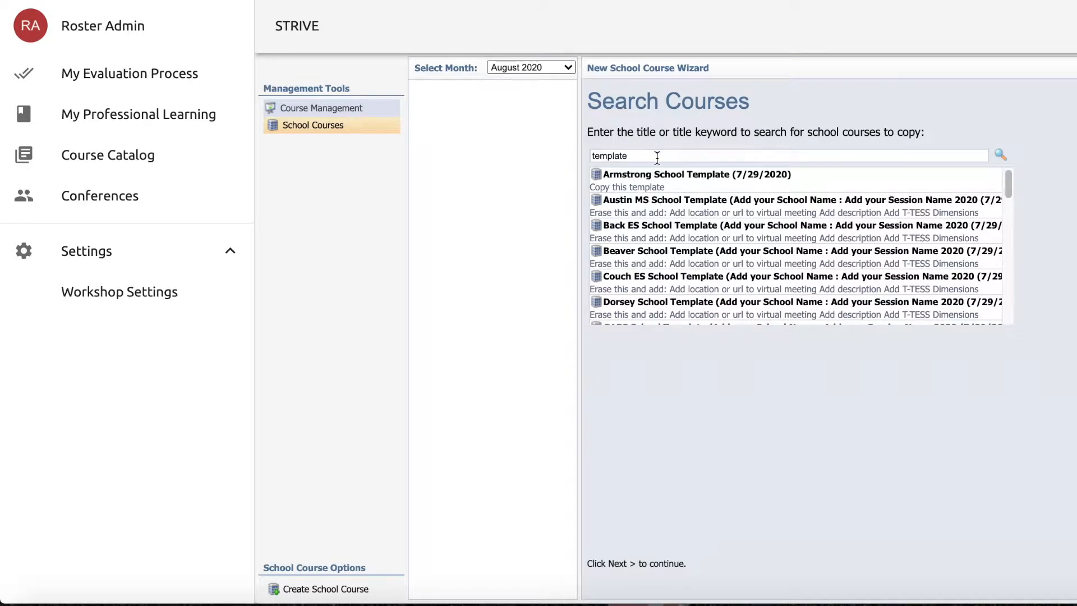
Search for 'watson' instead and select the Watson ES School Template.
click(674, 157)
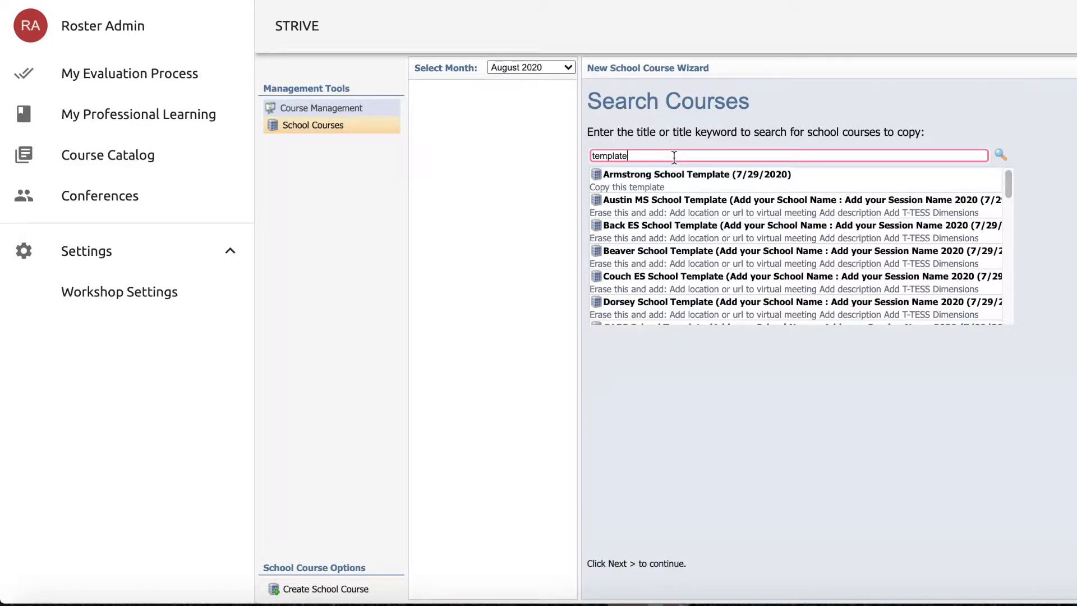
double_click(674, 157)
text(watson)
click(999, 152)
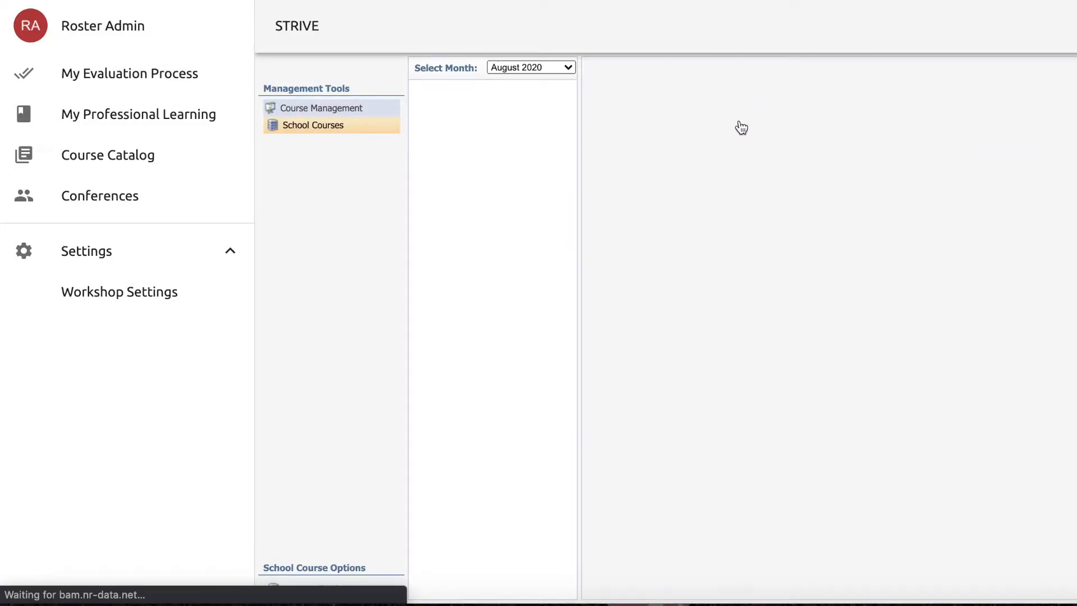
click(729, 185)
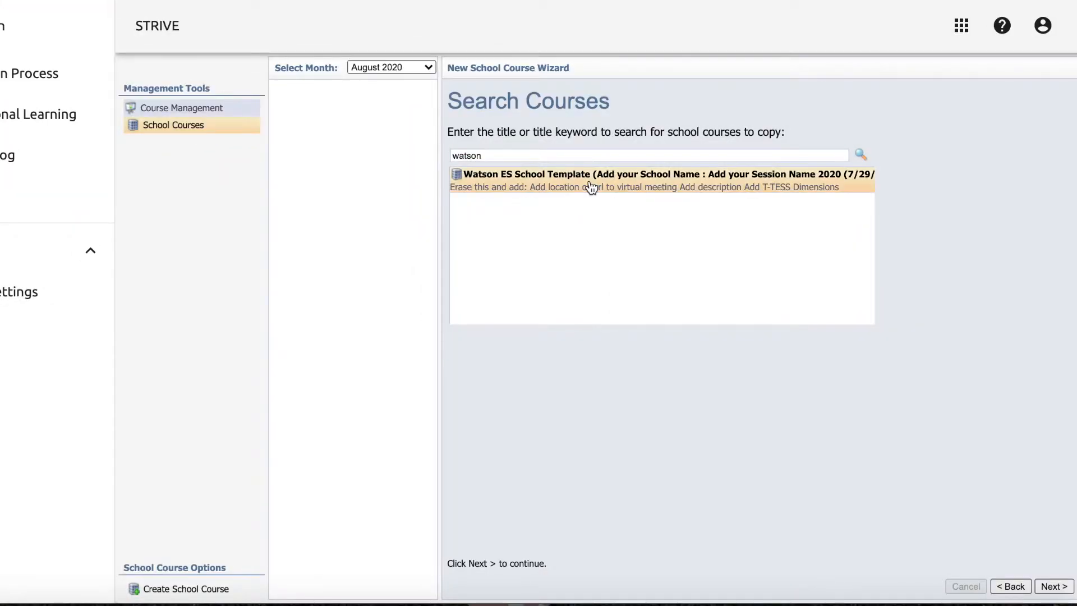
Retitle the copied course 'Watson ES : T-TESS Refresher 20-21'.
click(1059, 586)
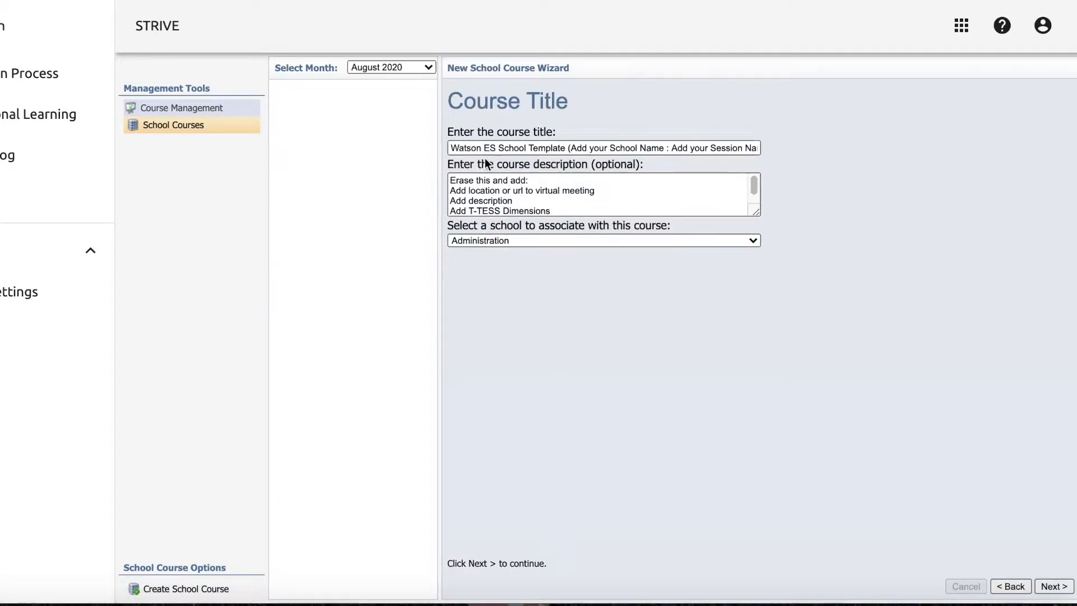
drag(498, 149, 422, 154)
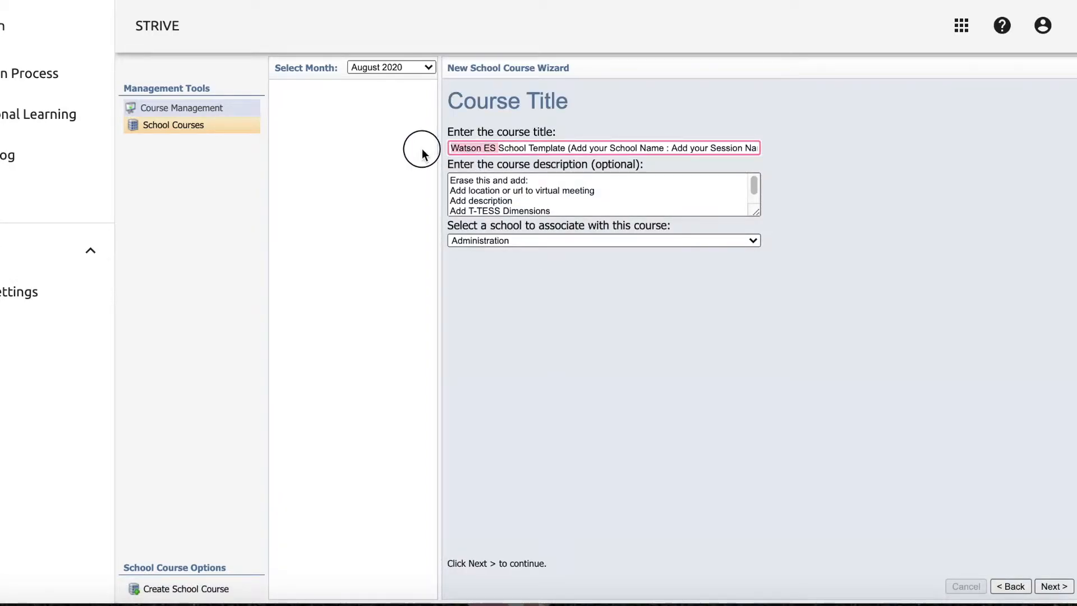
click(501, 148)
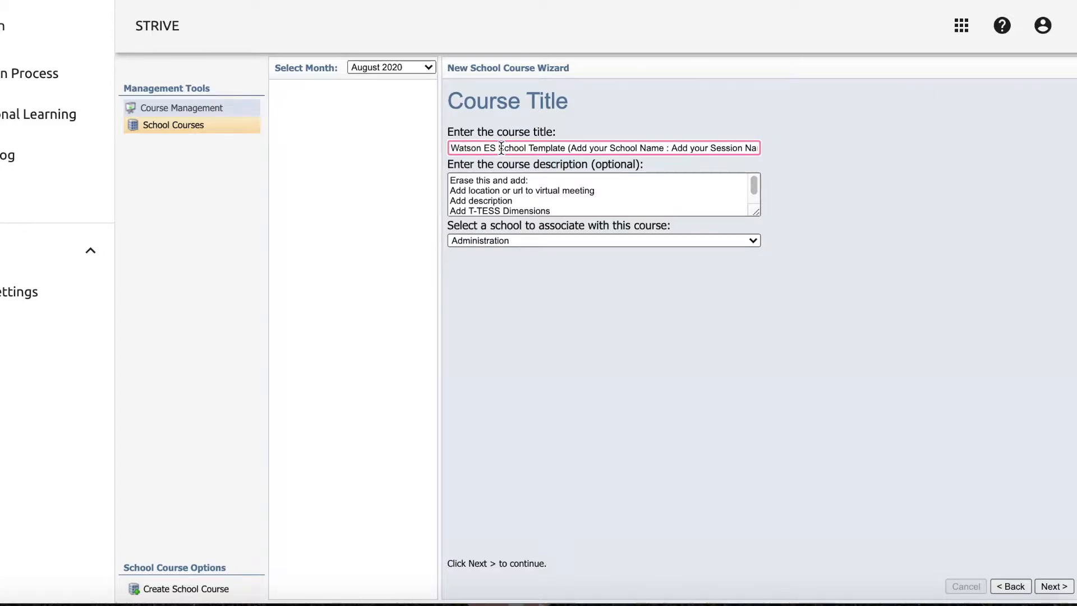
mouse_move(499, 148)
mouse_down()
mouse_move(675, 145)
mouse_move(505, 145)
mouse_up()
key(BackSpace)
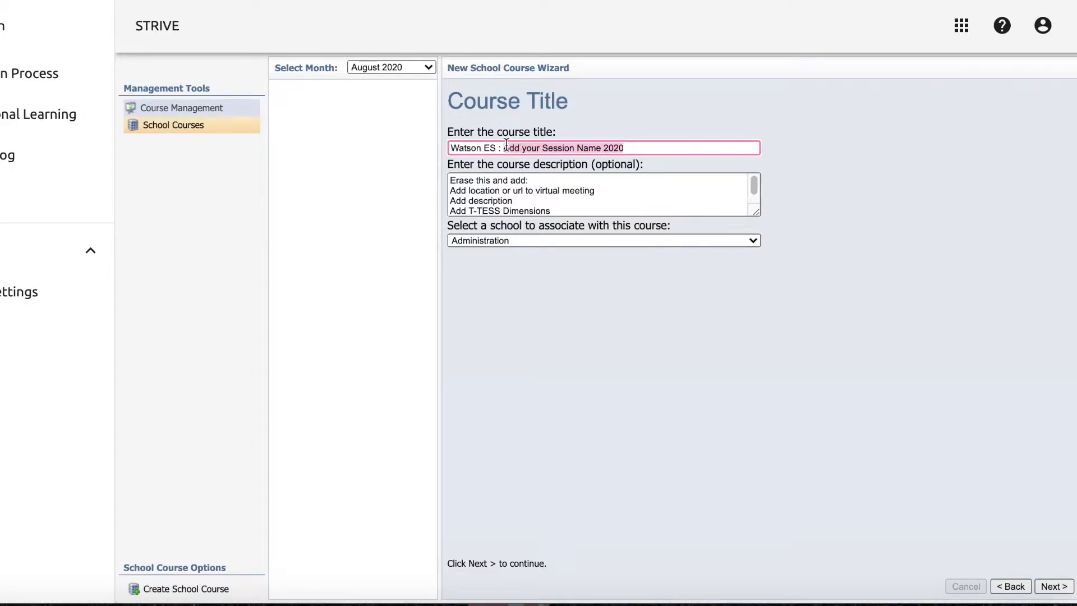
text(T-TESS T)
key(BackSpace)
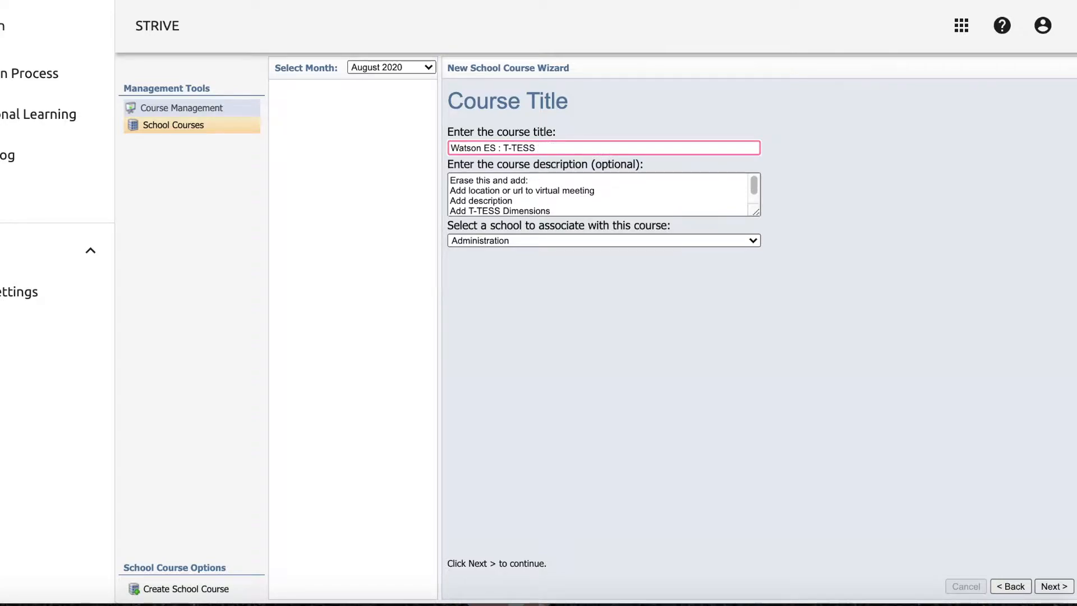
text(Refresher 20-21)
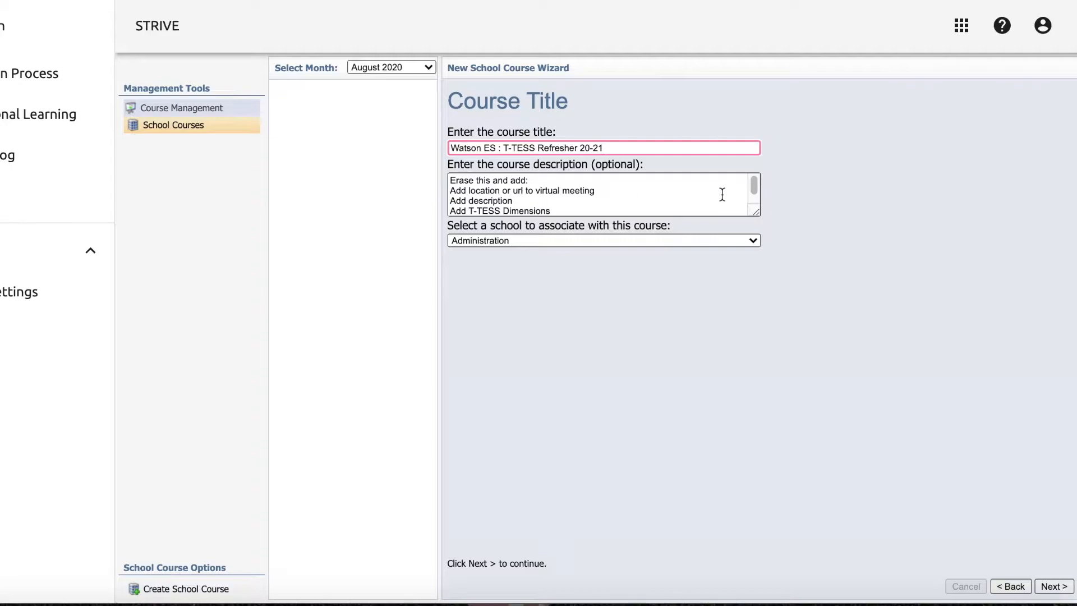
Keep Administration as the course's school and continue to Course Dates.
drag(758, 212, 765, 285)
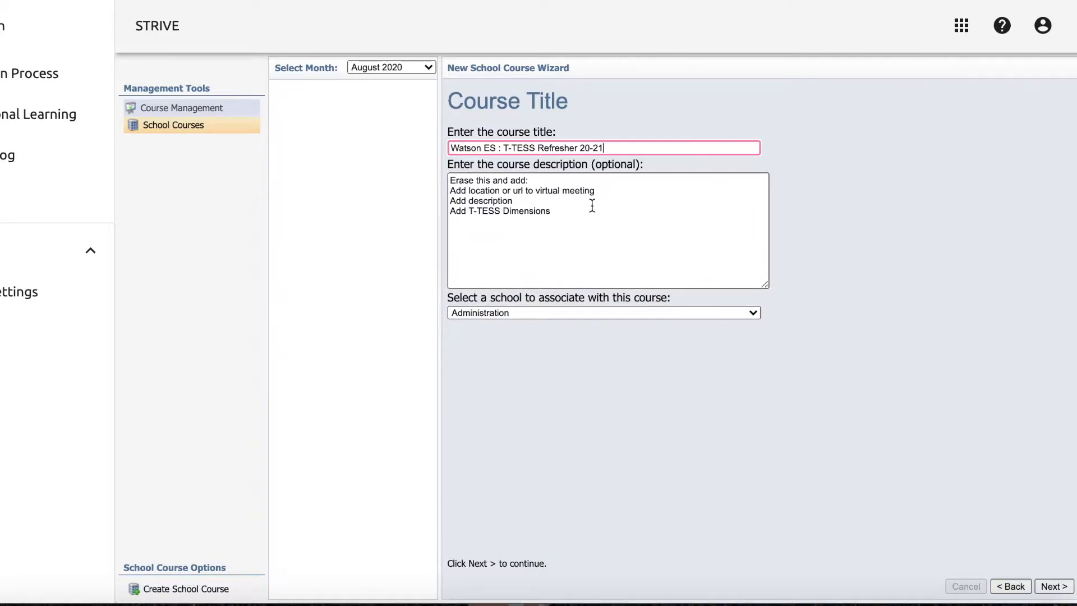
click(529, 313)
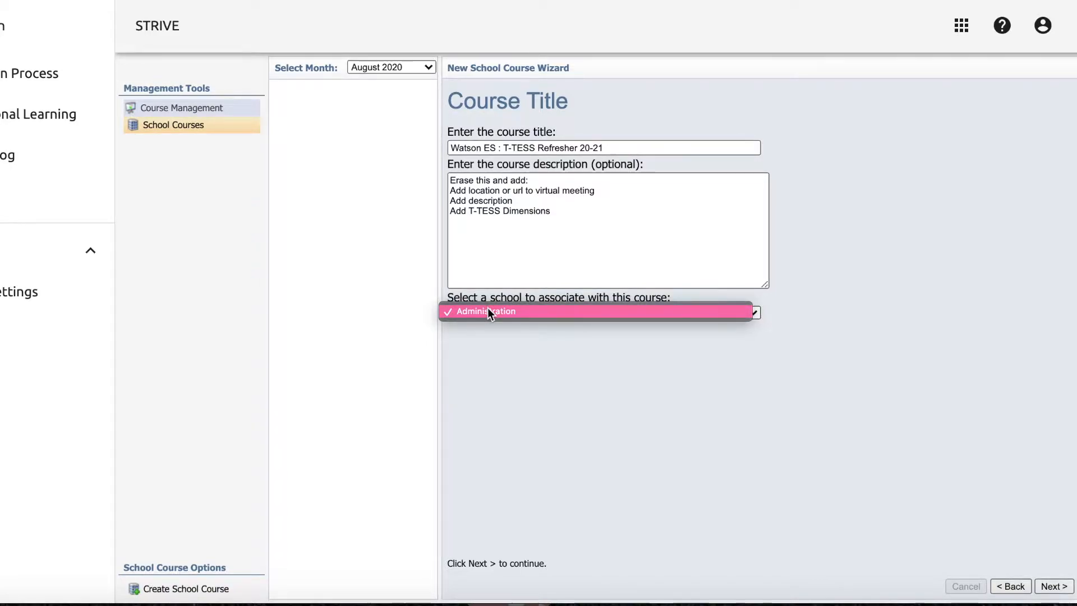
click(503, 338)
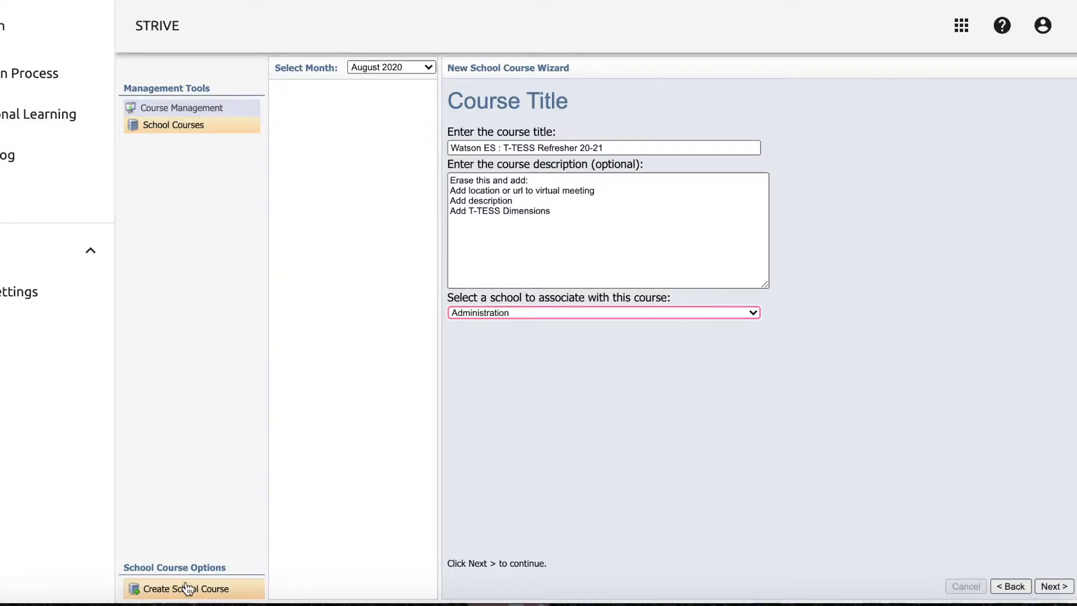
click(1052, 586)
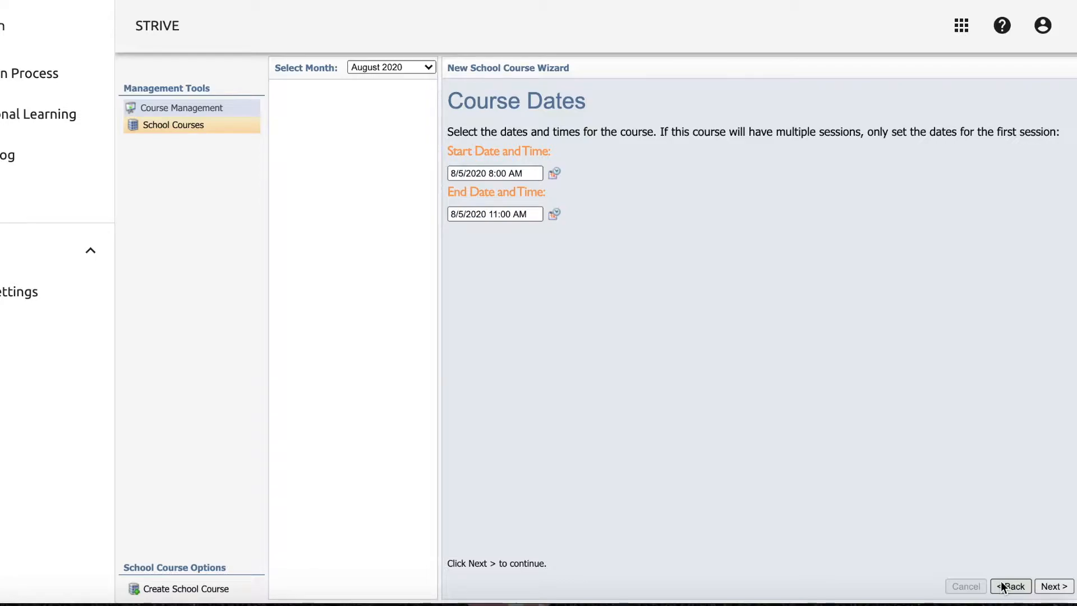
Set the course start to November 2, 2020 at 3:15 PM.
click(556, 174)
click(671, 180)
click(671, 181)
click(672, 180)
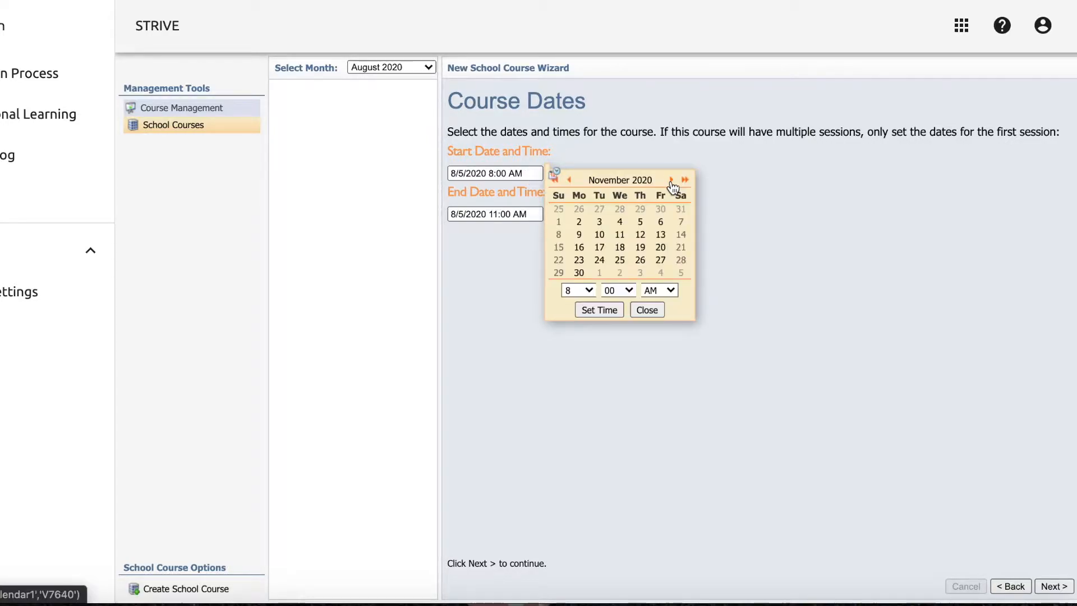
click(580, 223)
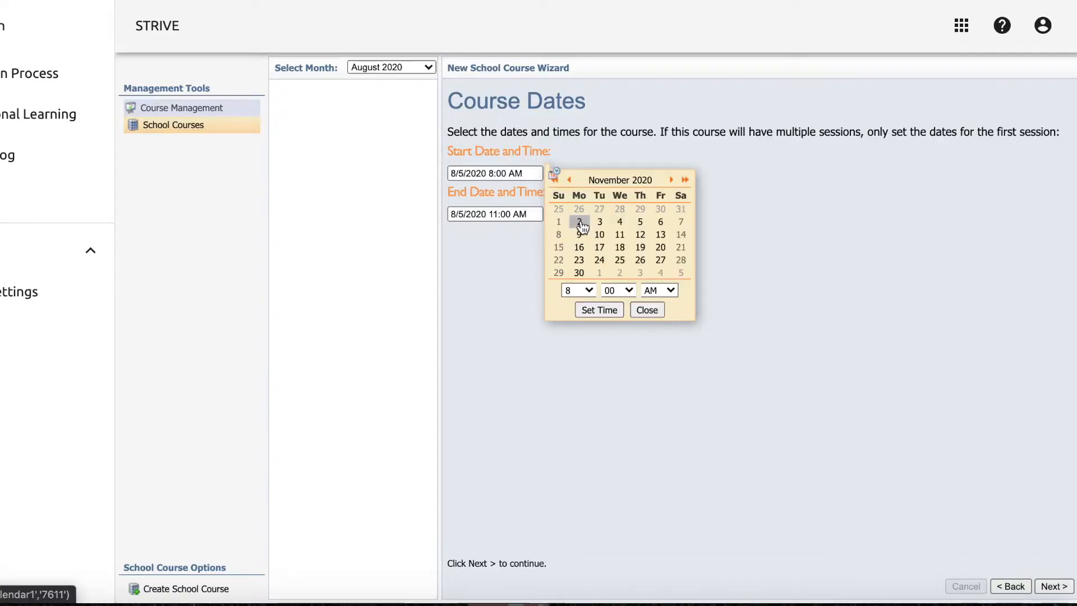
click(587, 290)
click(573, 224)
click(588, 289)
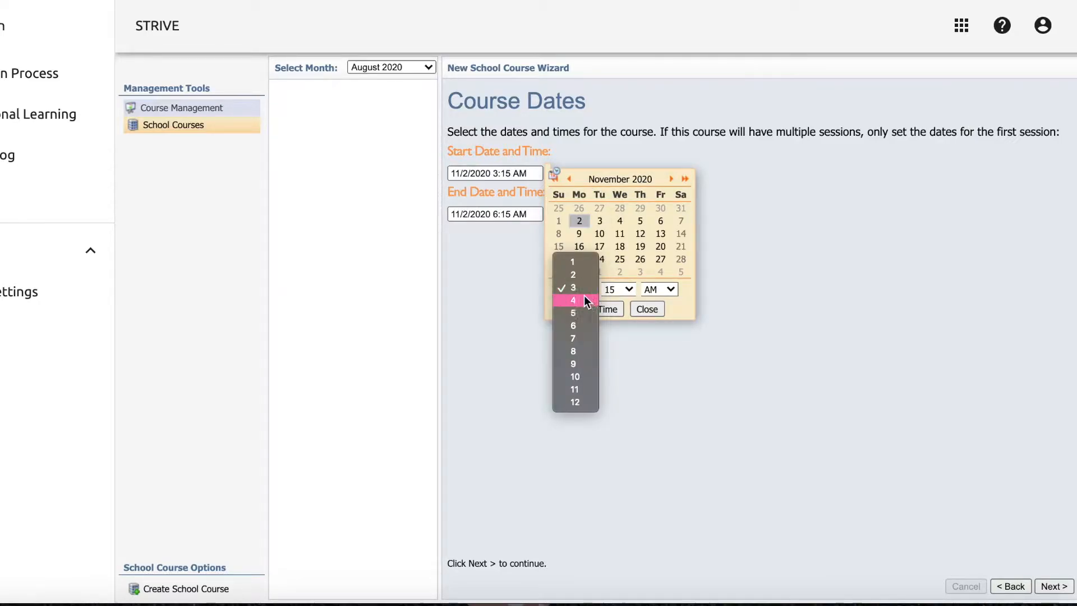
click(588, 288)
click(618, 290)
click(617, 289)
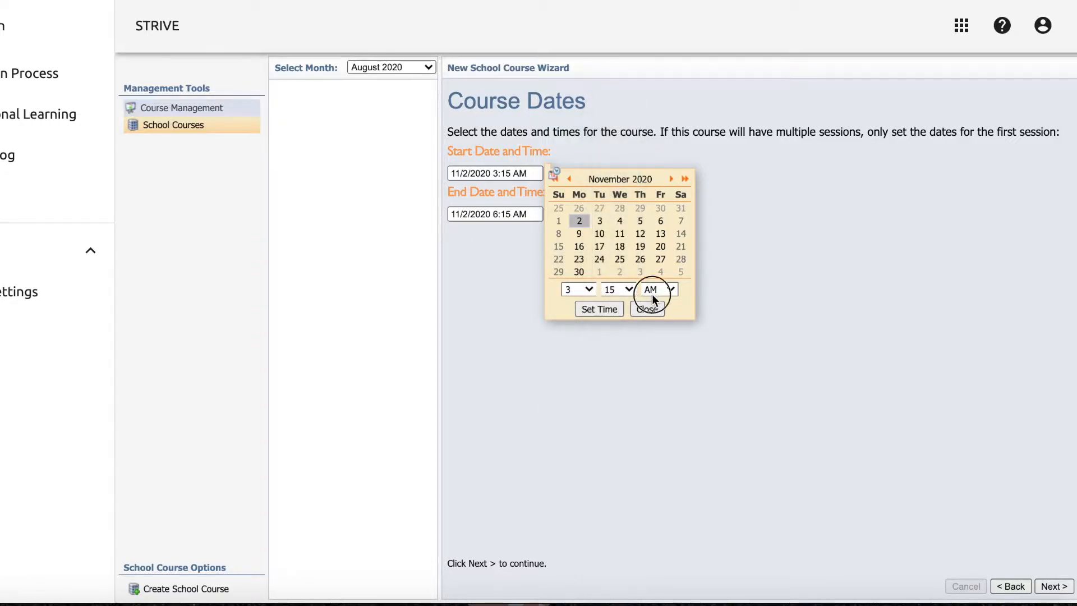
click(652, 293)
click(667, 300)
click(598, 309)
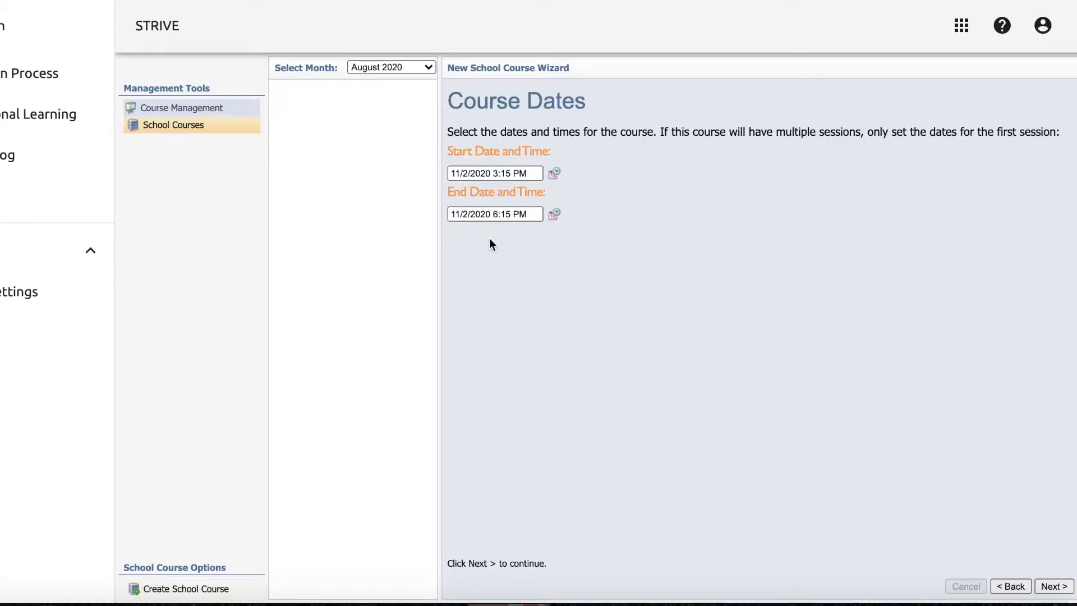
Set the end time to 4:15 PM and continue to Frameworks and Dimensions.
click(554, 213)
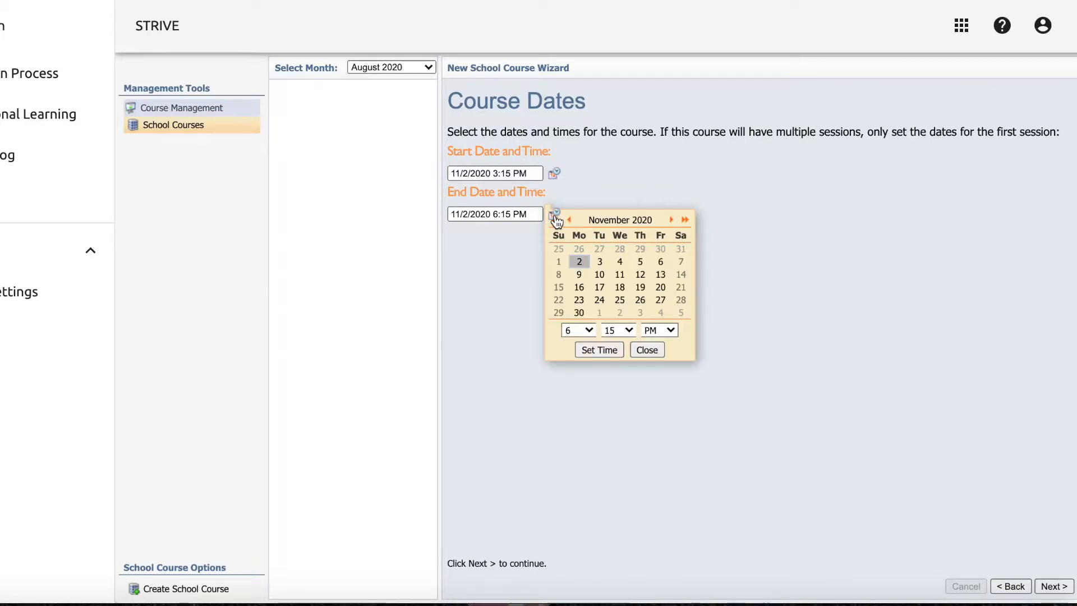
click(593, 330)
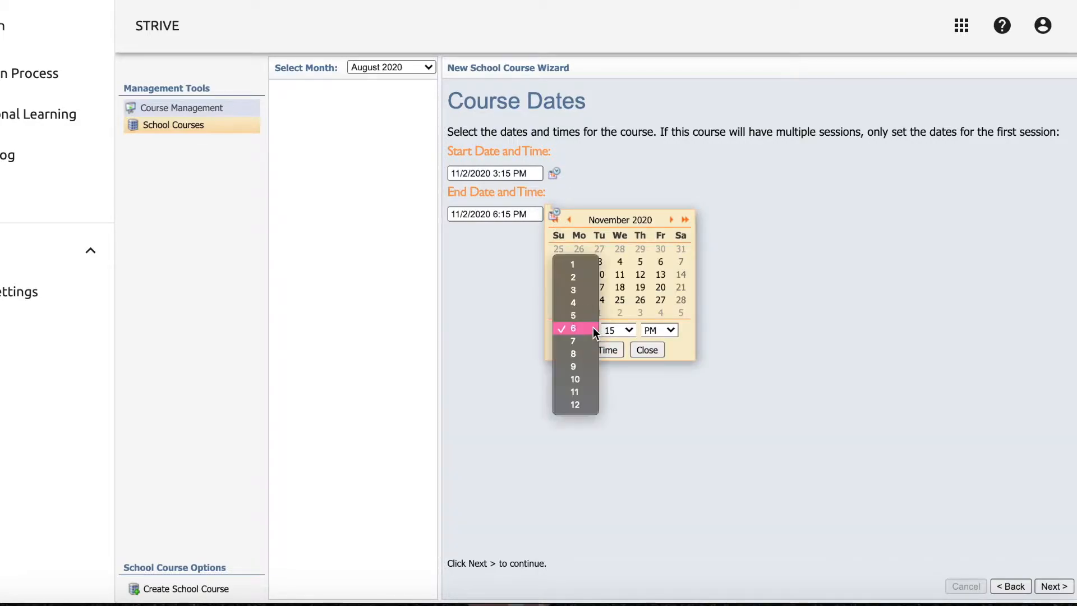
click(583, 298)
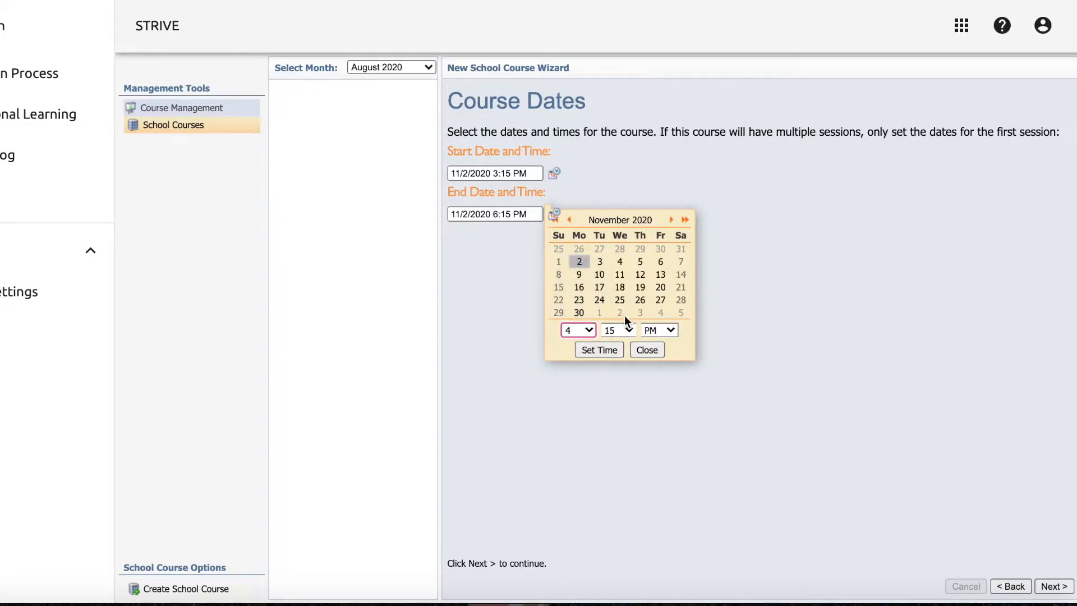
click(599, 350)
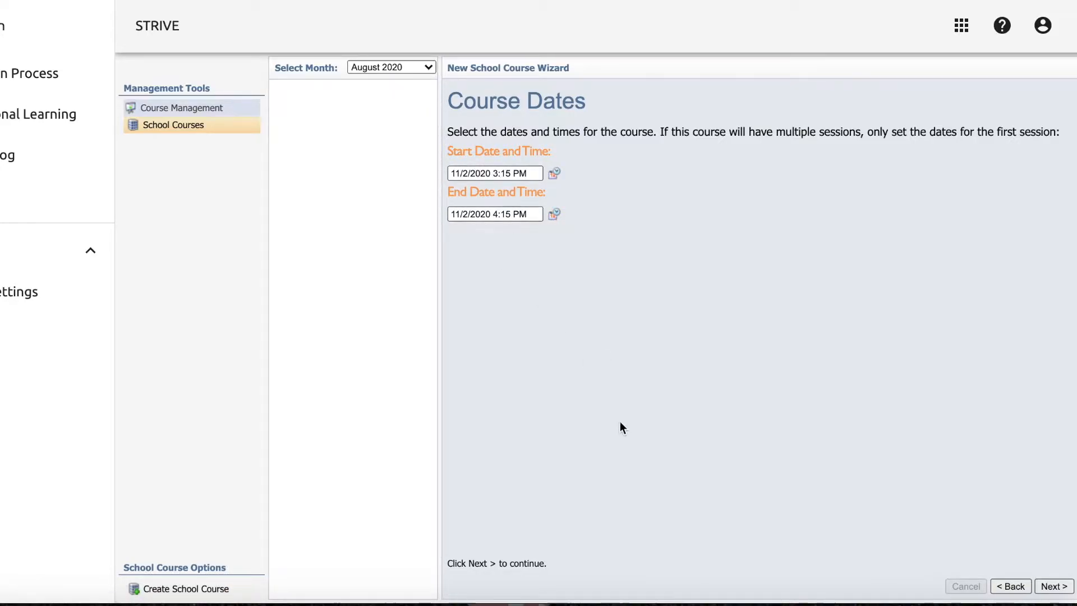
click(1052, 586)
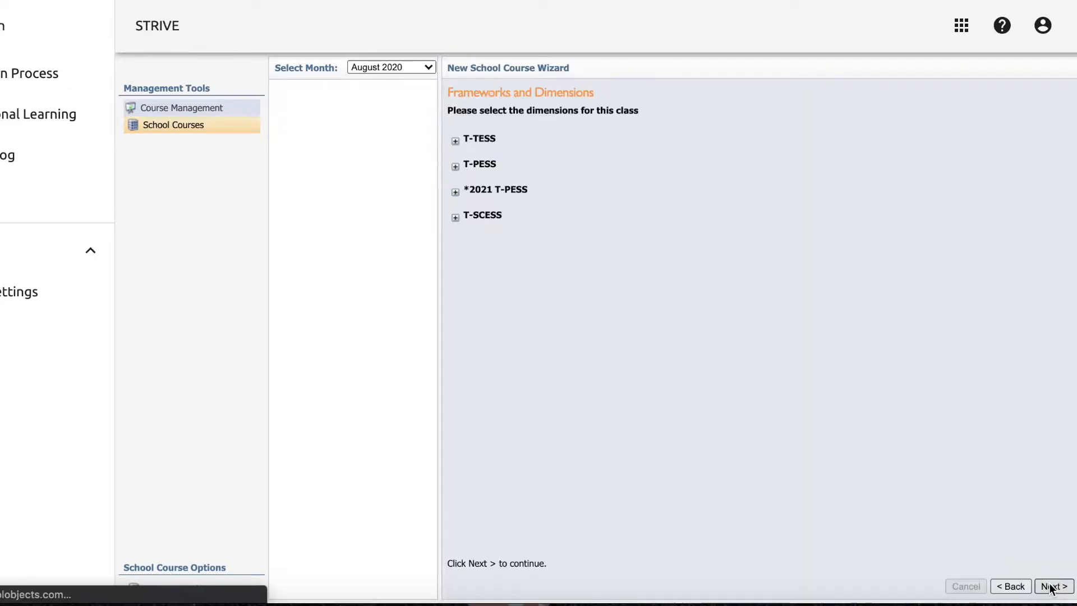
Add T-TESS dimensions 2.1 Achieving Expectations and 1.4 Activities alongside 4.3, then create the course.
click(455, 140)
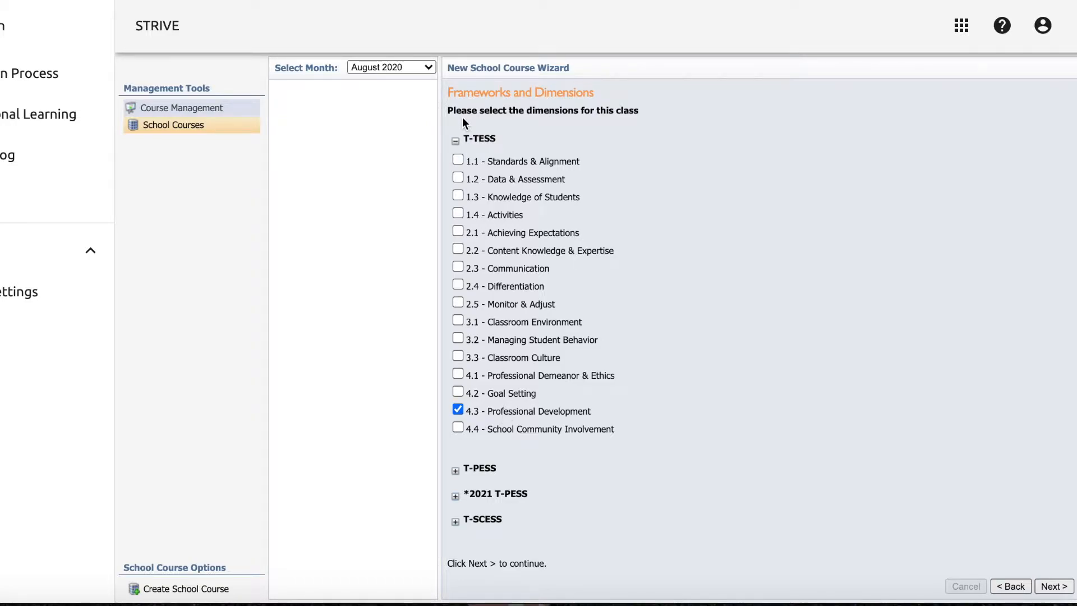
click(460, 232)
click(458, 215)
click(1053, 586)
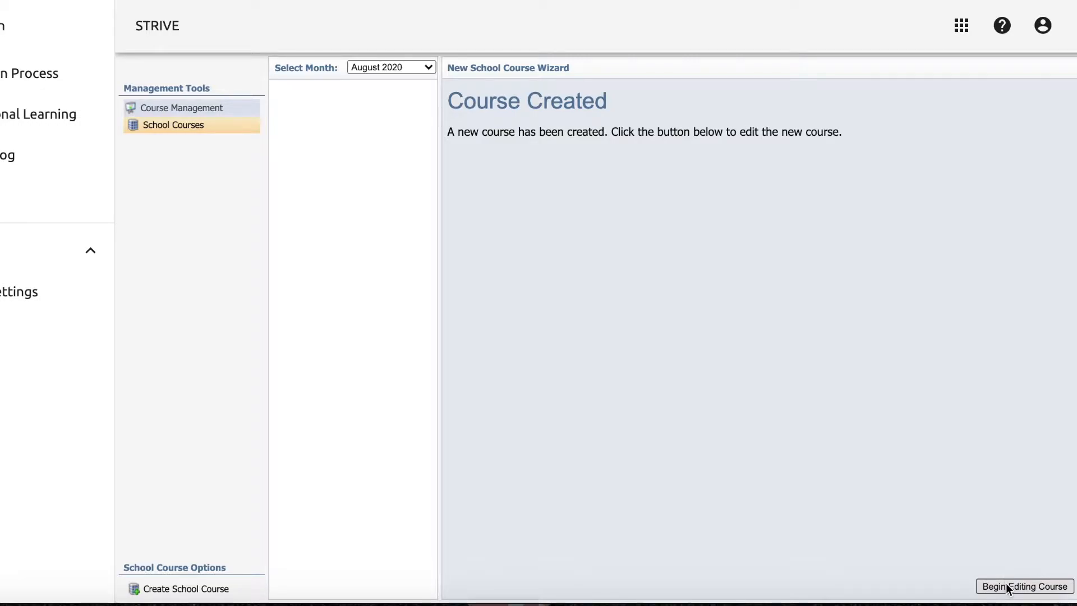
Begin editing the new course, review its Overview meeting, survey credit and enrollment details, then go to Setup.
click(1010, 589)
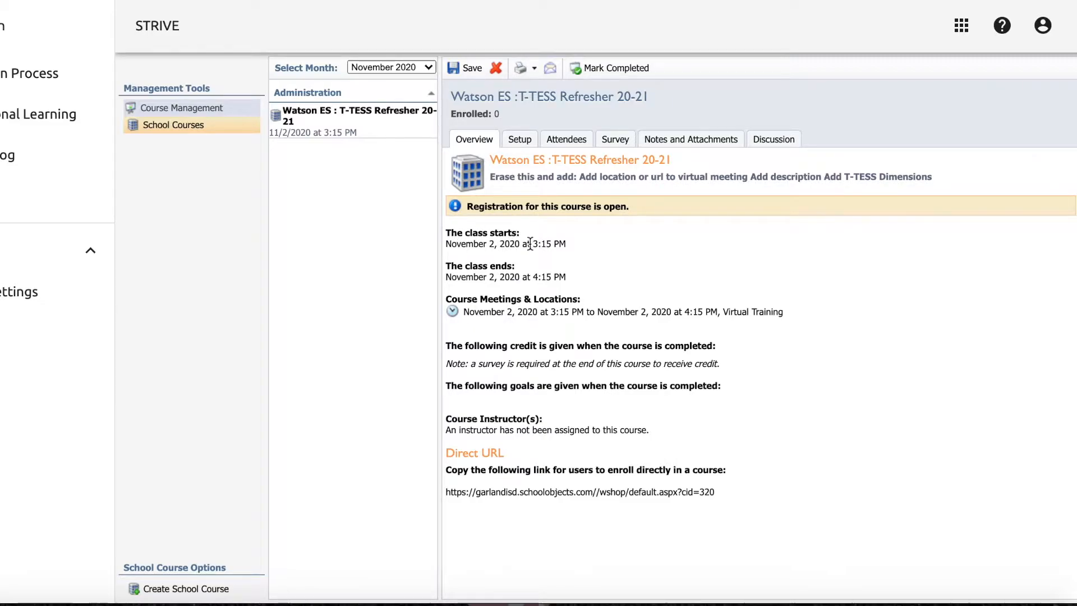
drag(459, 312, 786, 309)
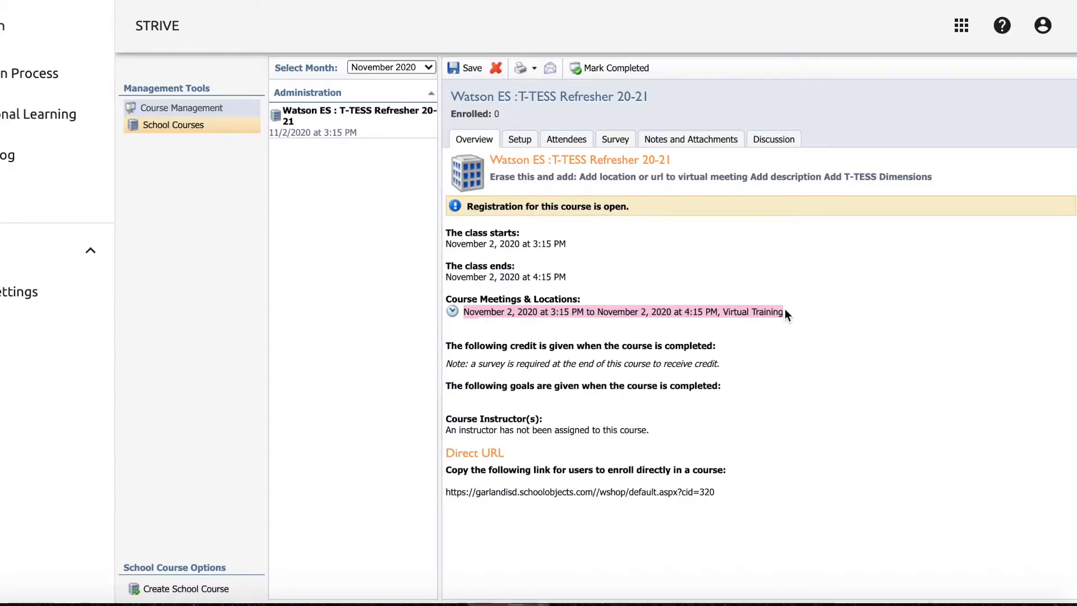
click(613, 363)
triple_click(614, 362)
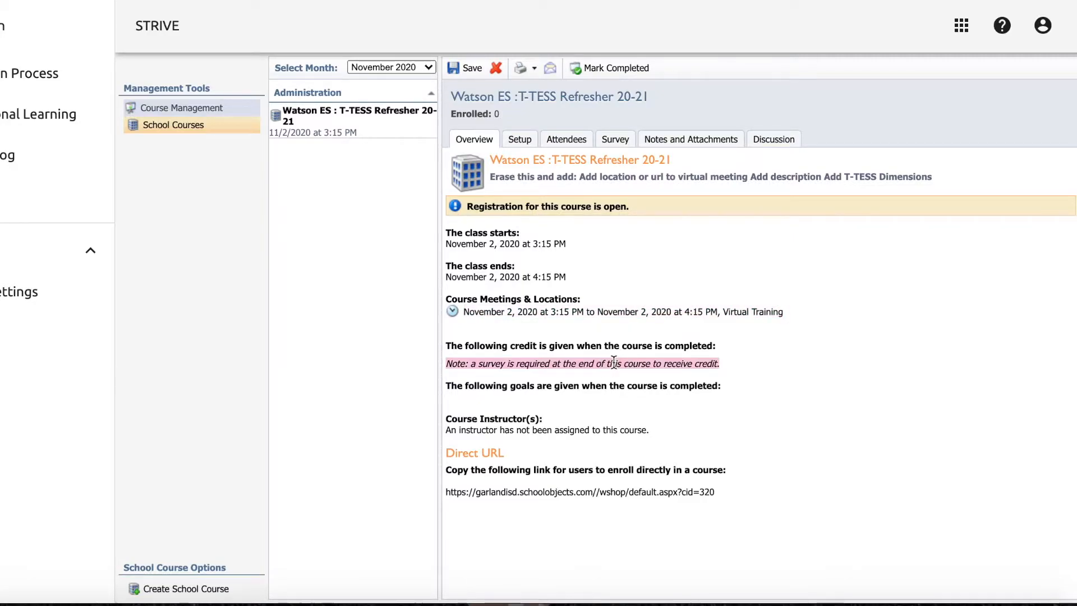
double_click(507, 489)
triple_click(507, 489)
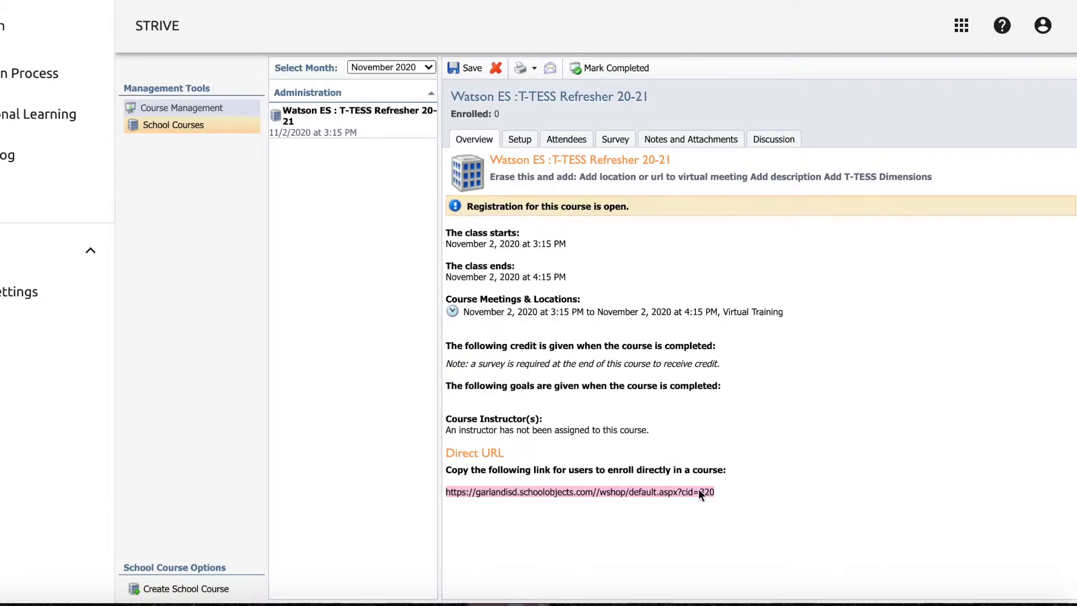
click(678, 531)
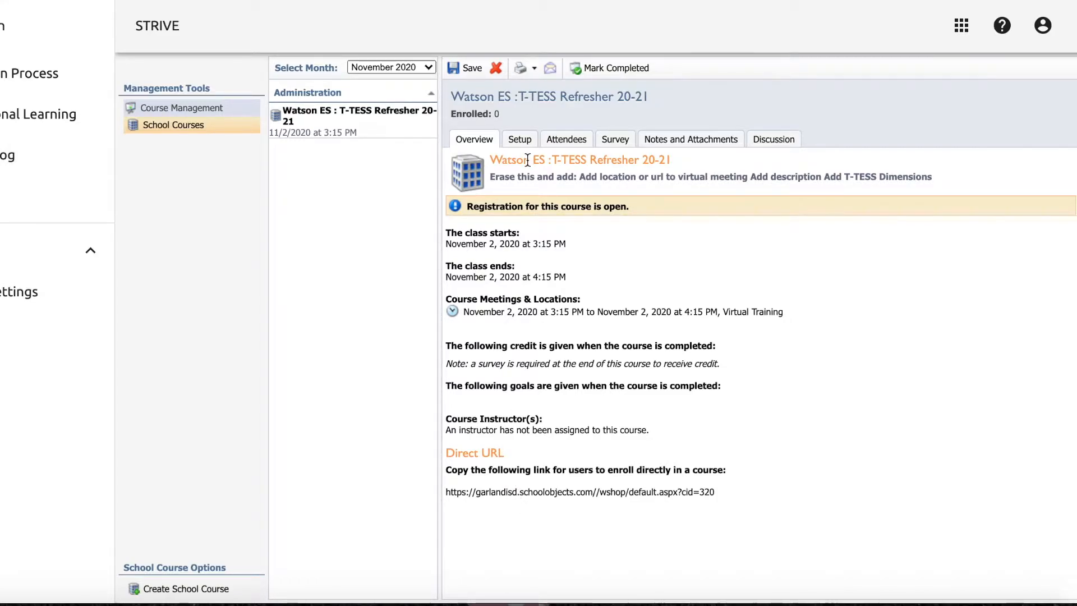
click(519, 139)
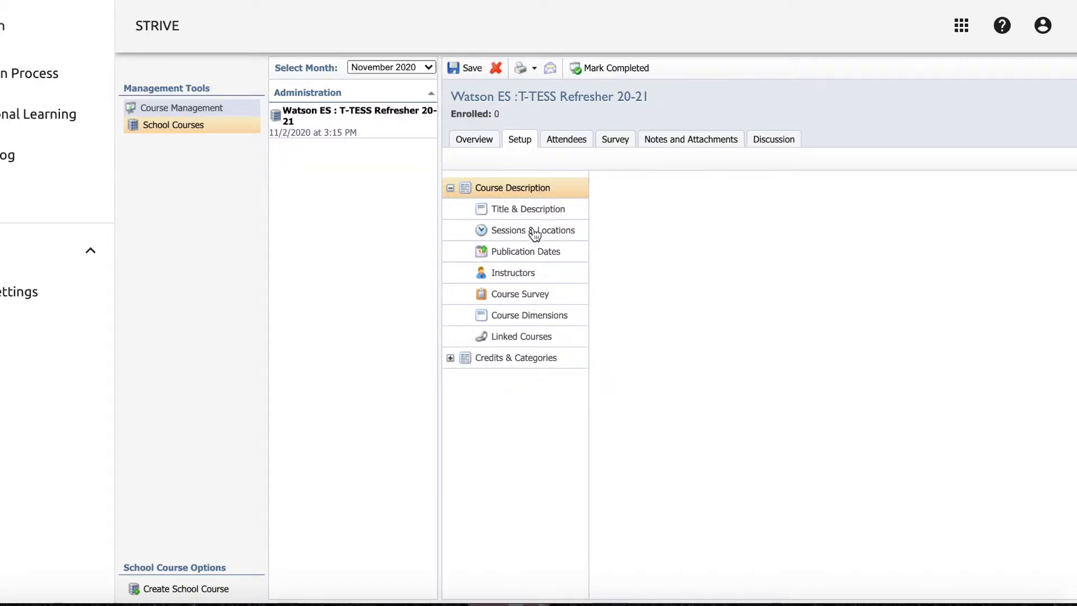
In Title & Description, insert 'Platform: Google Meet' above the template instructions and save.
click(533, 210)
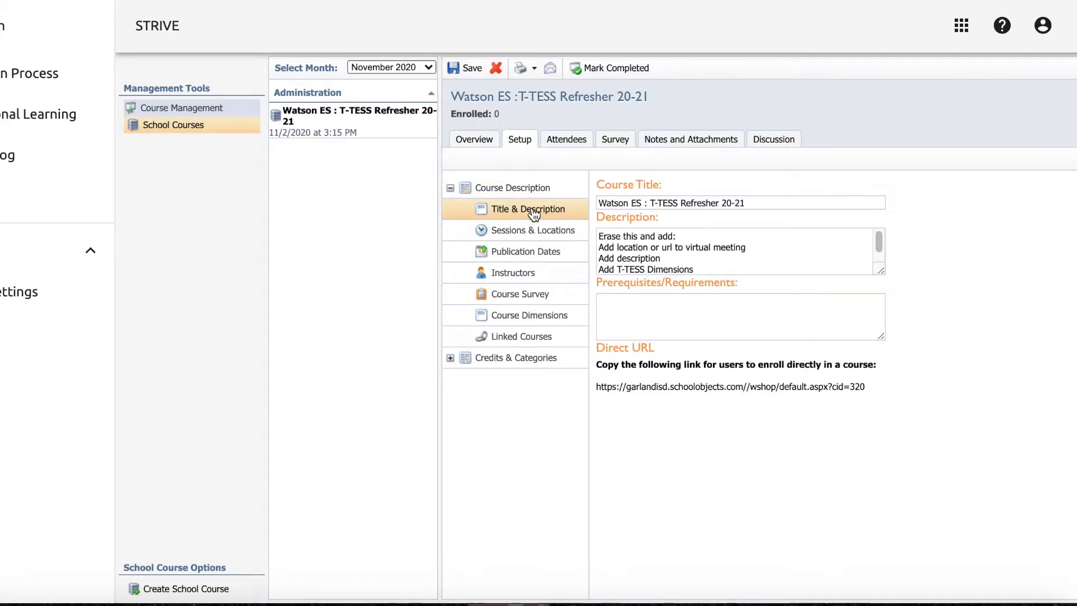
triple_click(662, 197)
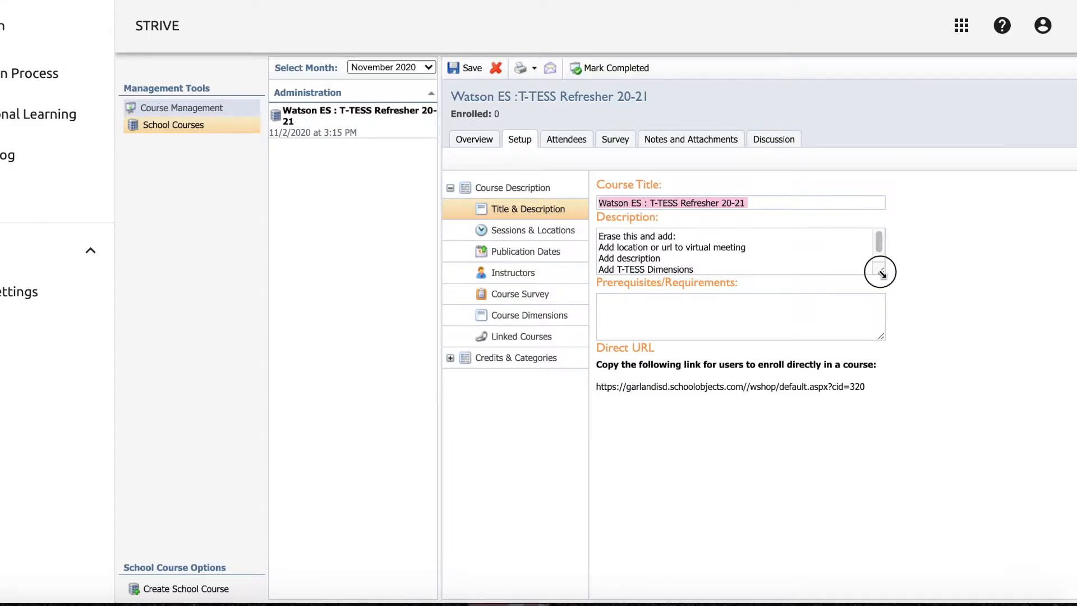
drag(880, 272, 935, 371)
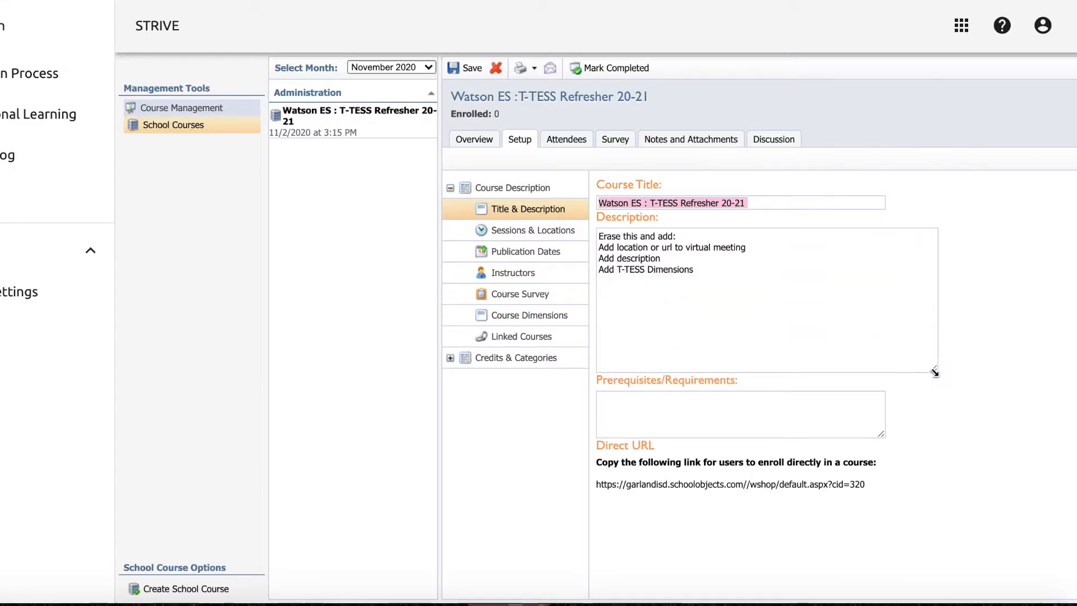
click(598, 236)
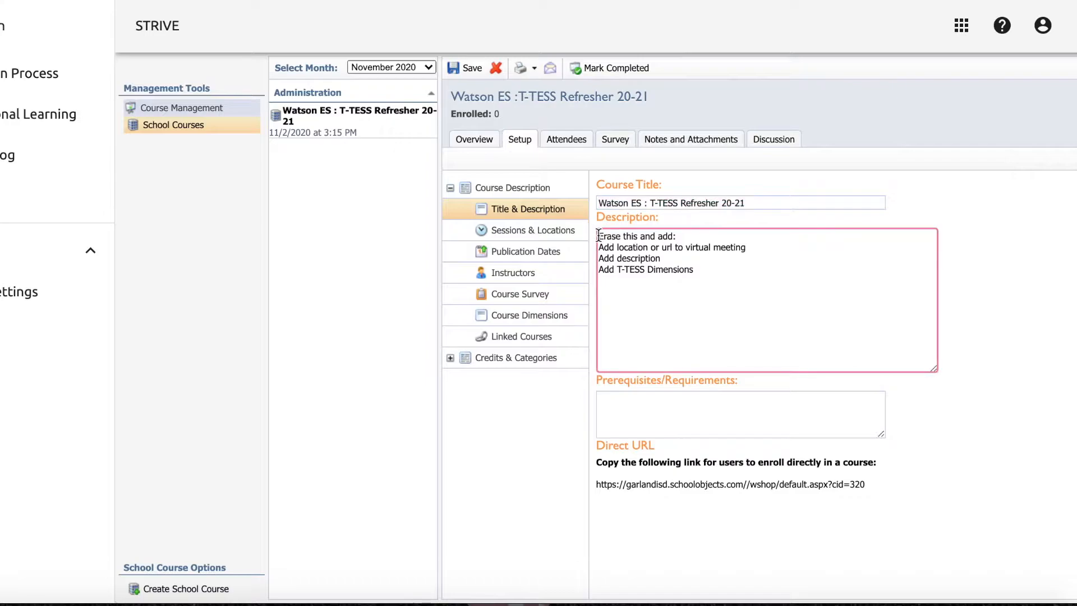
key(Return)
key(Return)
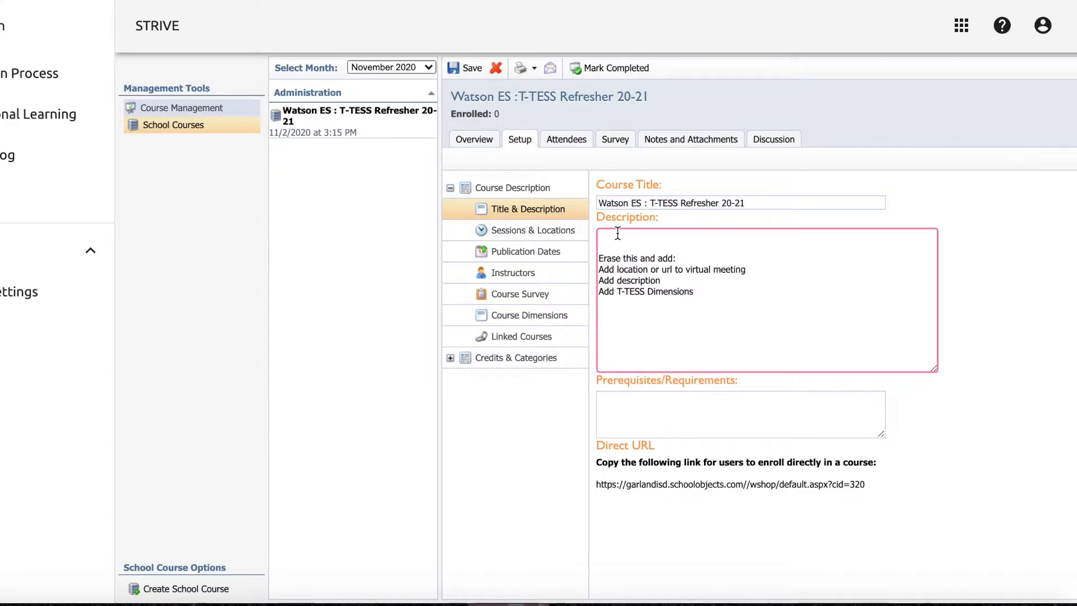
text(Platform: Google Meet)
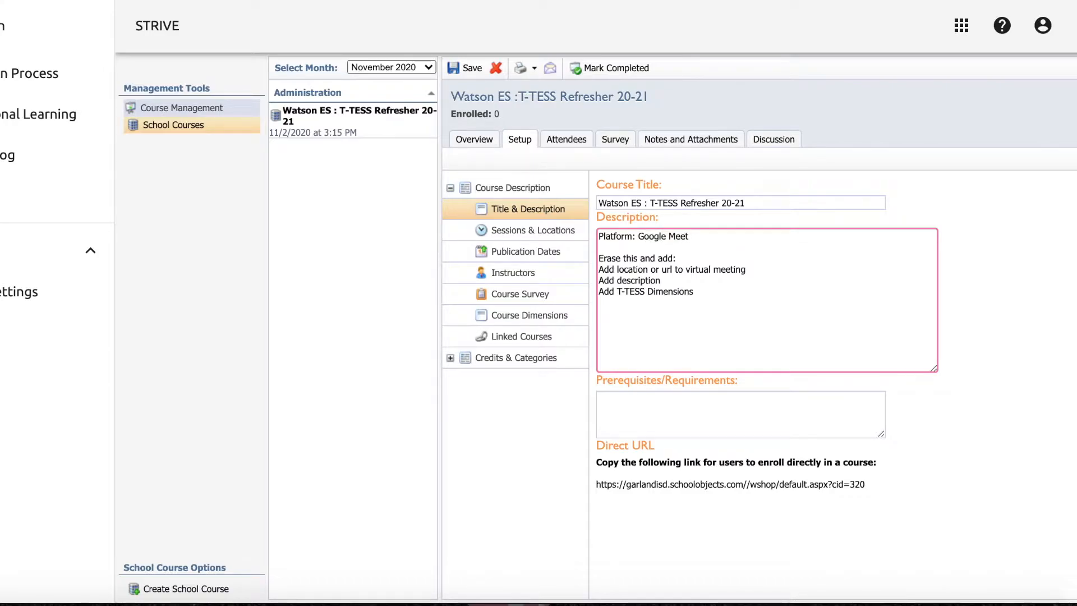
click(466, 77)
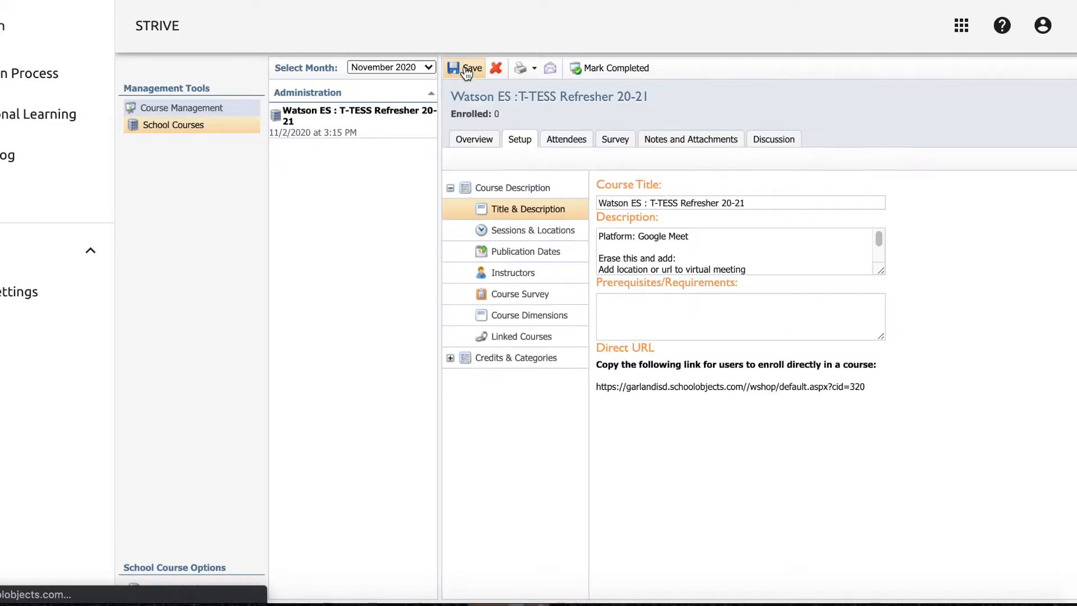
click(689, 141)
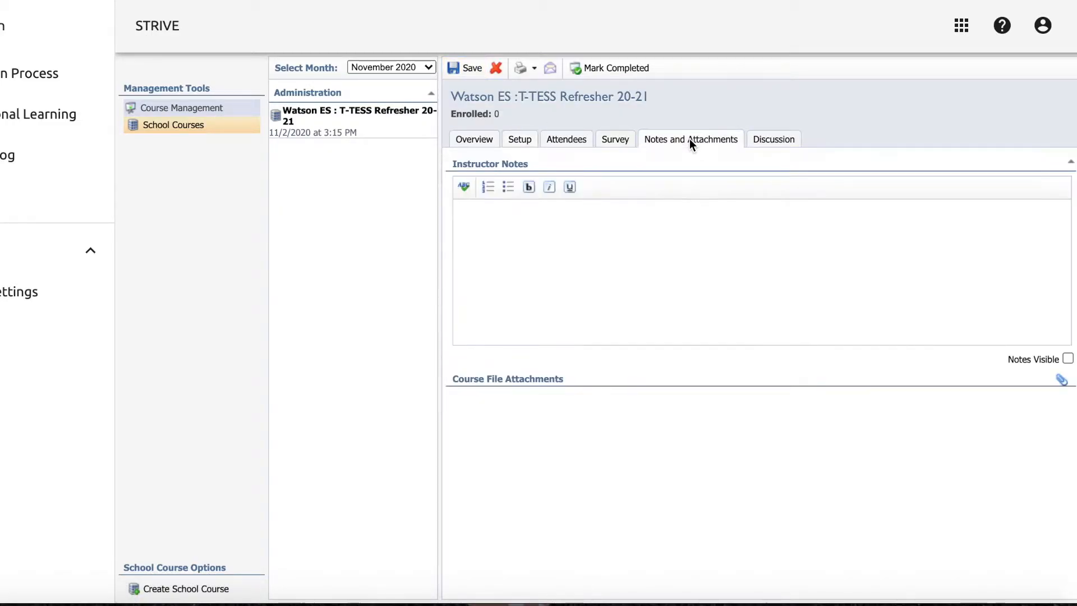
click(520, 215)
text(www,)
key(BackSpace)
key(BackSpace)
key(BackSpace)
click(549, 188)
text(www.meet.goo)
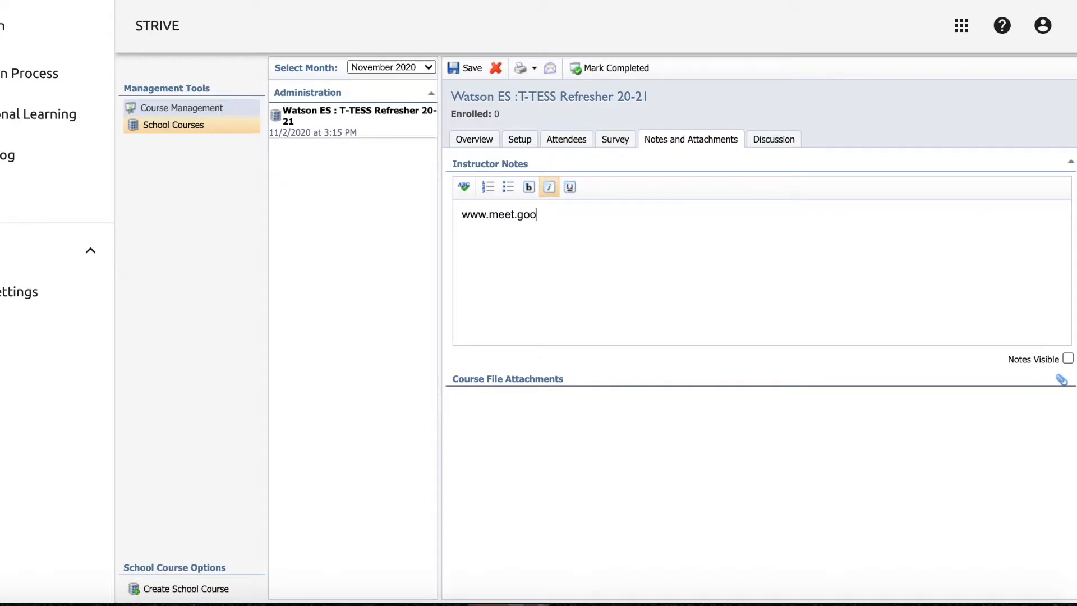
text(gle.com)
key(Return)
text(Code: Watson)
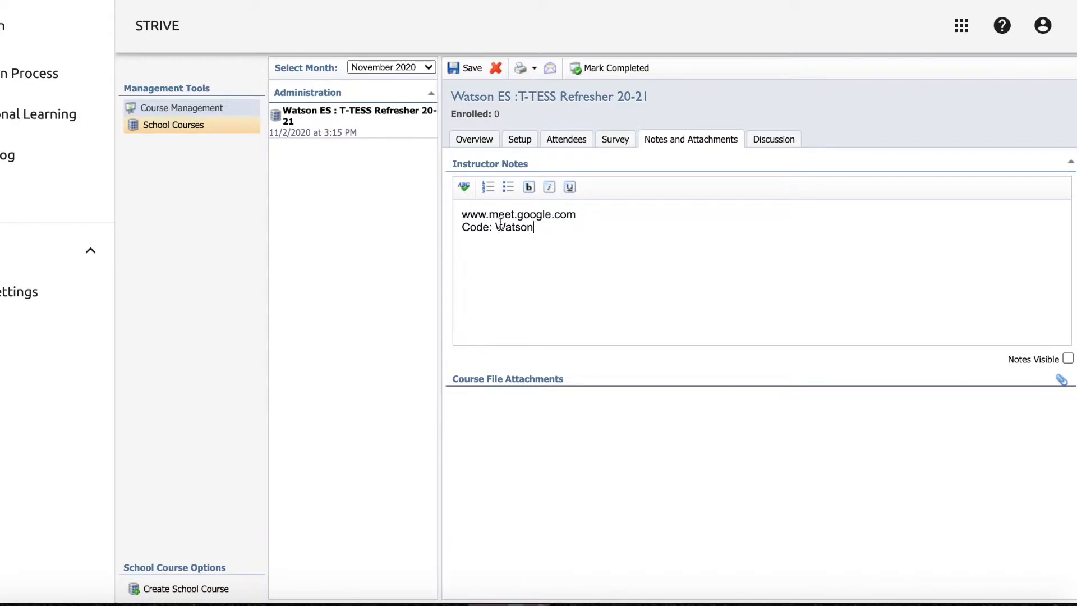
click(463, 69)
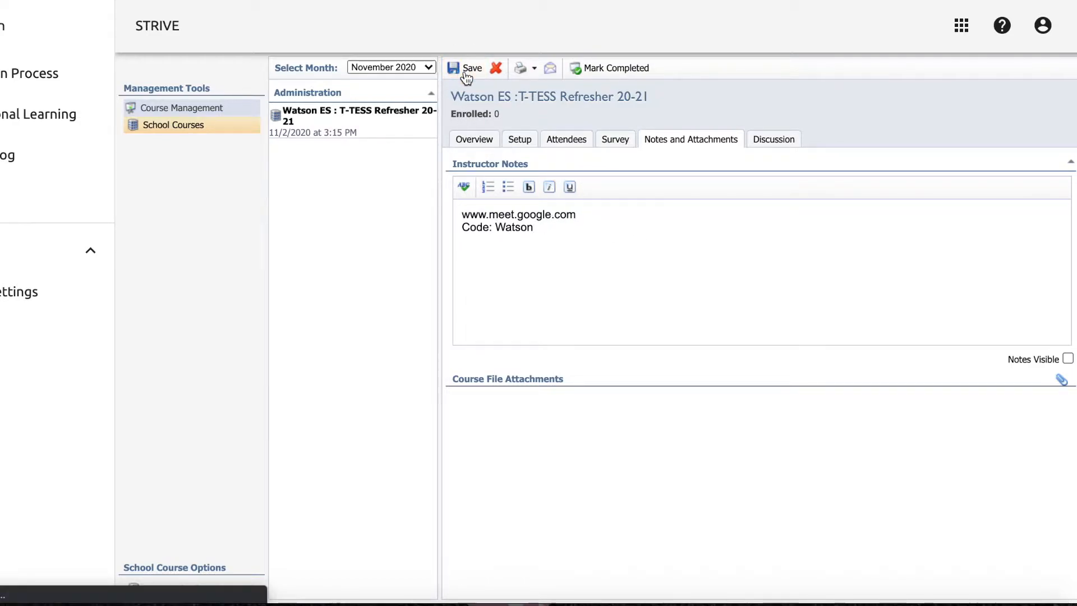
click(526, 143)
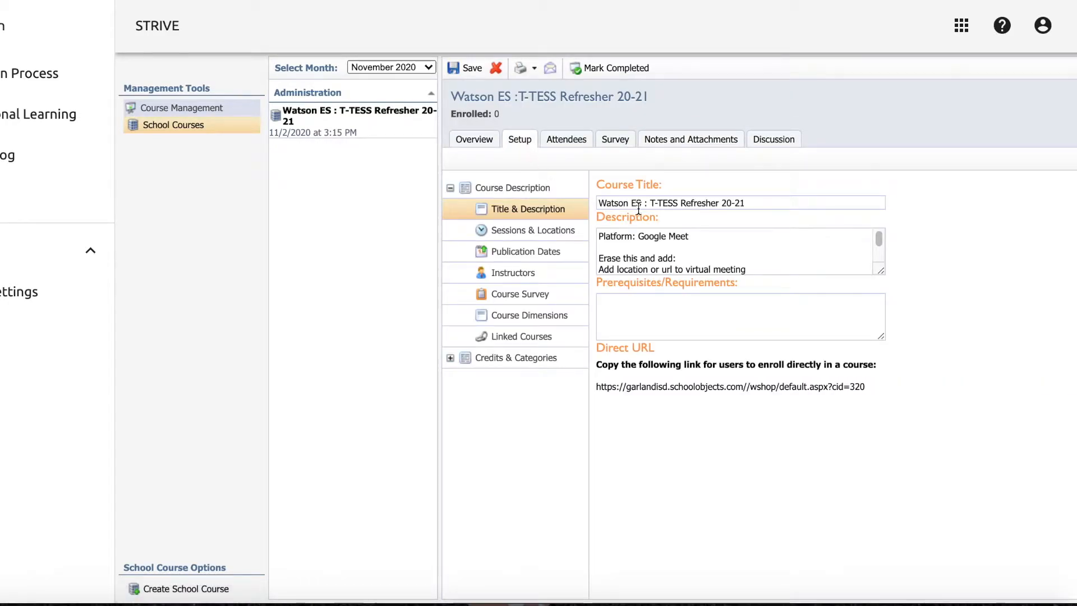
Add, then delete, a trial 'Watson - Cafeteria' line under the Platform line.
drag(885, 273, 901, 332)
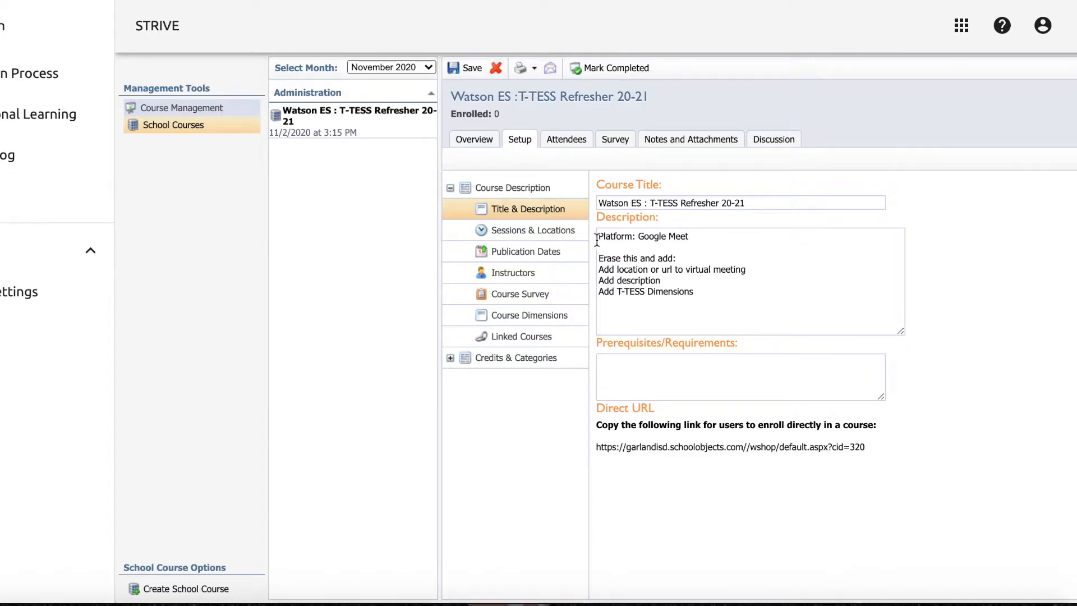
click(749, 271)
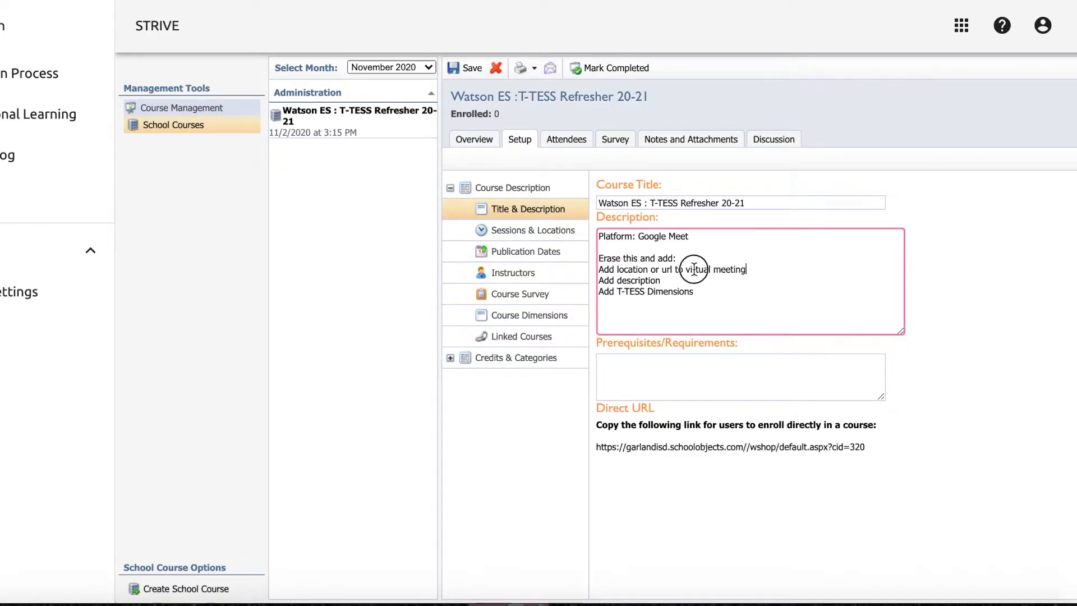
click(709, 238)
key(Return)
key(Return)
text(Watso)
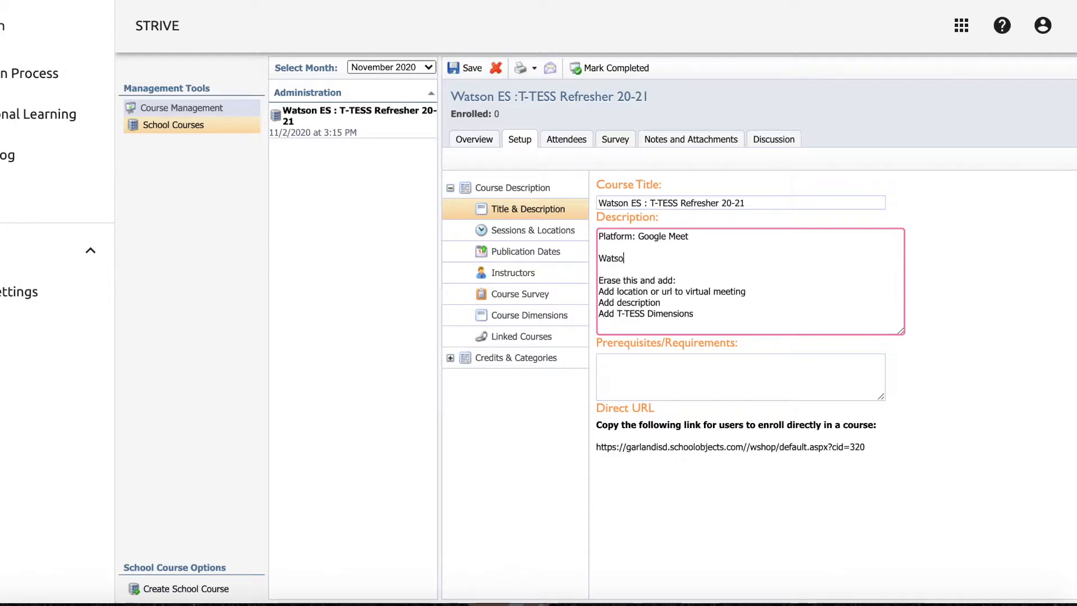
text(n - Cafeteria)
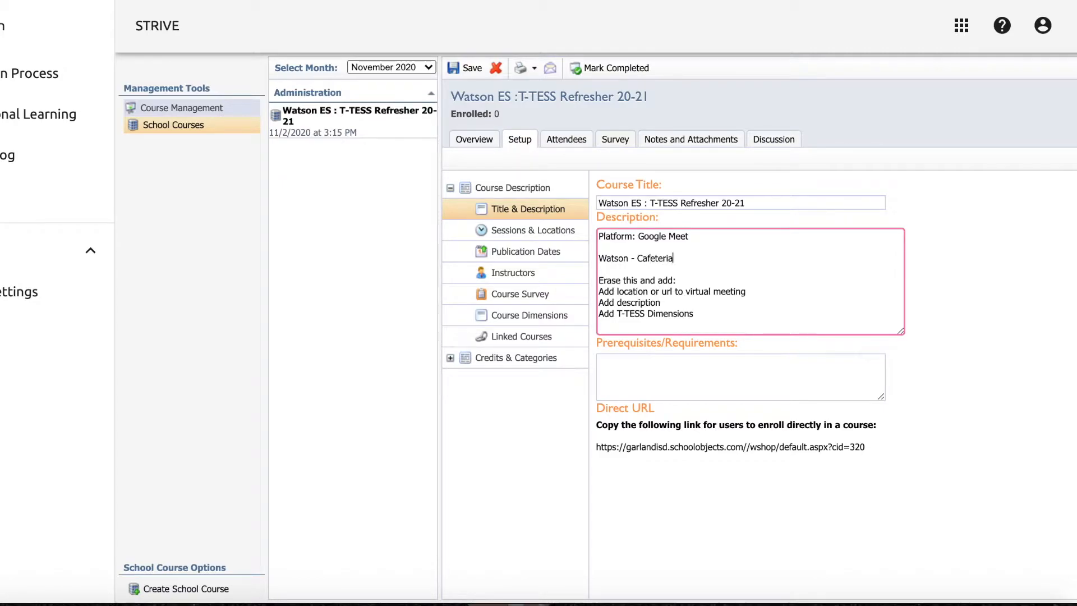
drag(674, 258, 557, 263)
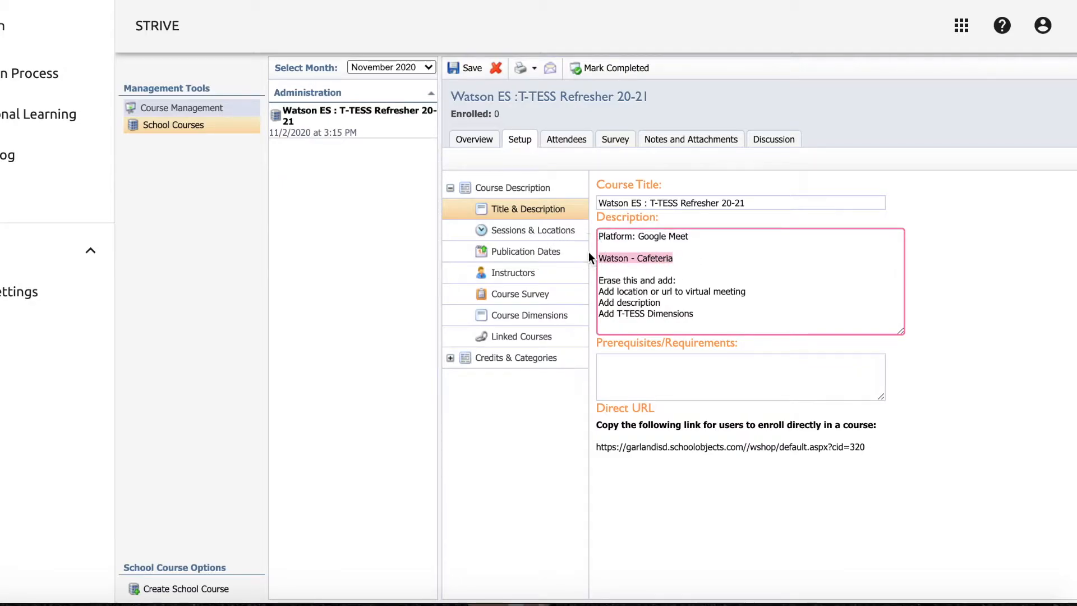
key(BackSpace)
key(BackSpace)
key(BackSpace)
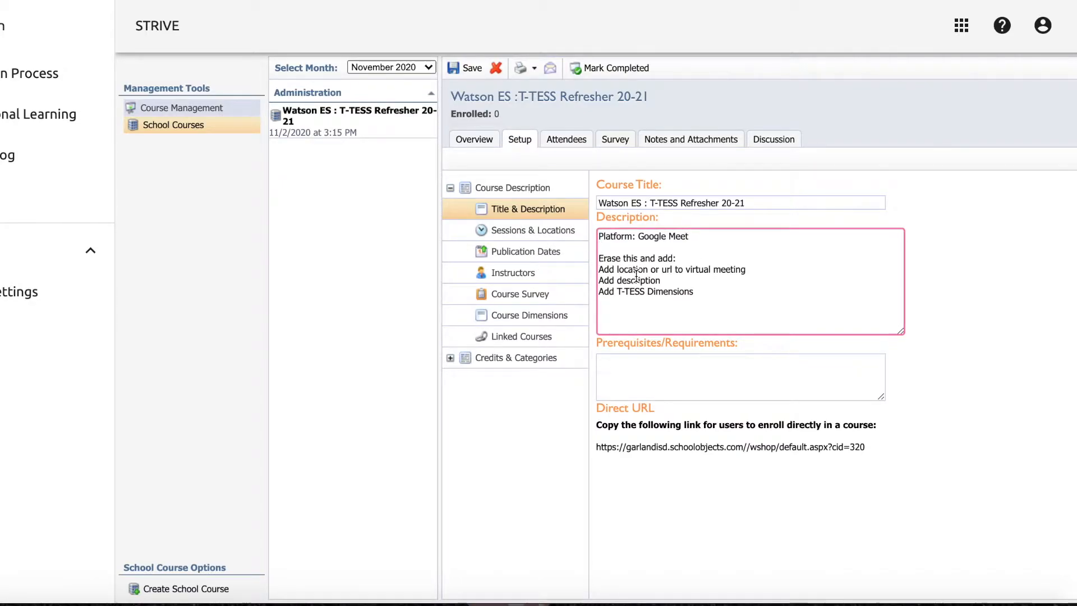
Delete the 'Add T-TESS Dimensions' line, keeping the Add location line.
double_click(636, 269)
triple_click(636, 269)
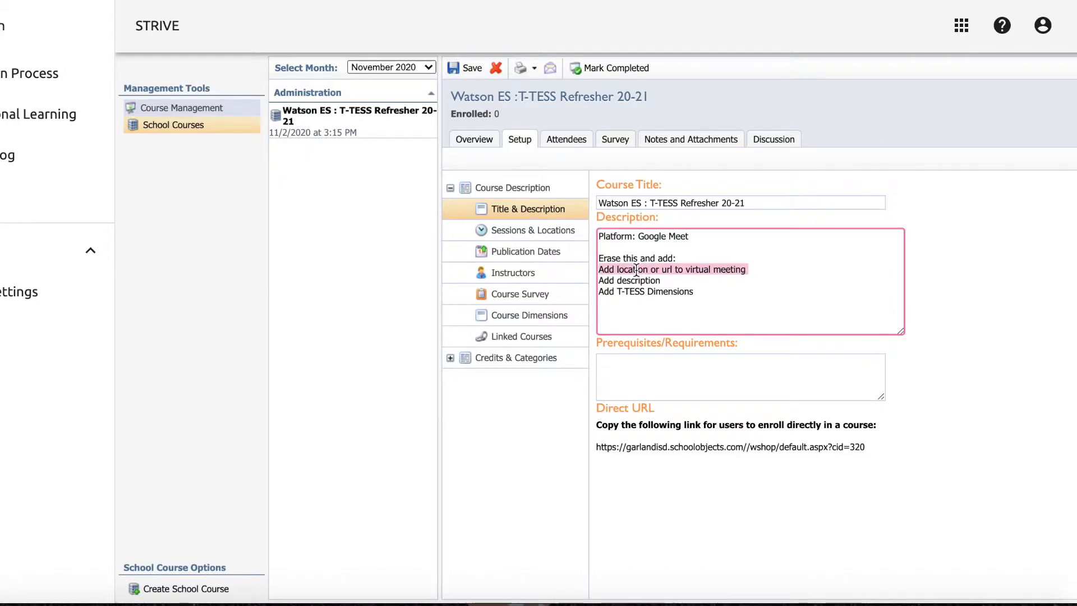
click(636, 269)
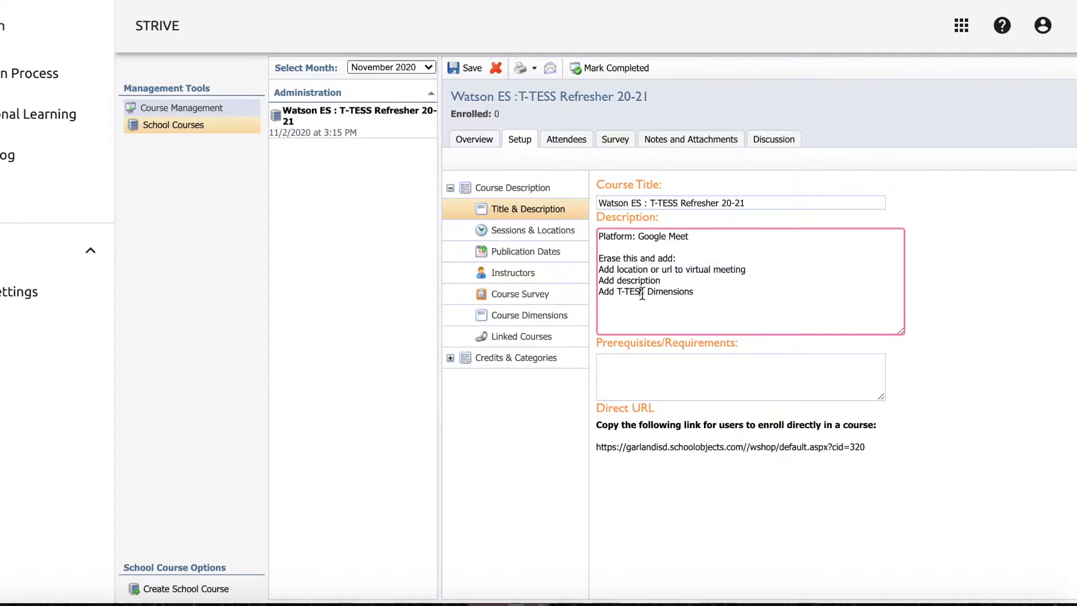
triple_click(642, 292)
key(BackSpace)
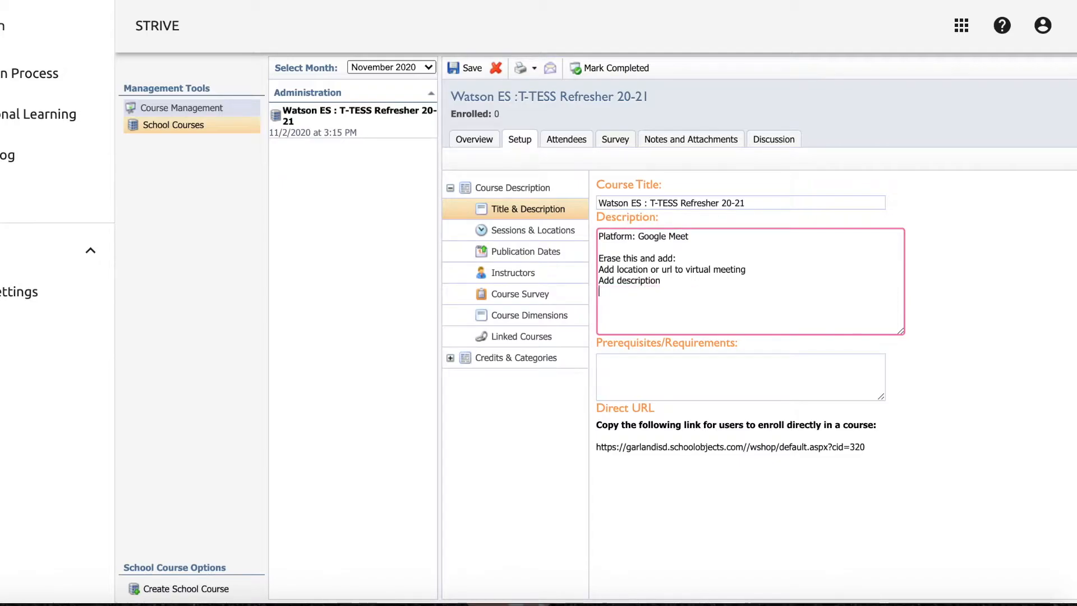
triple_click(624, 270)
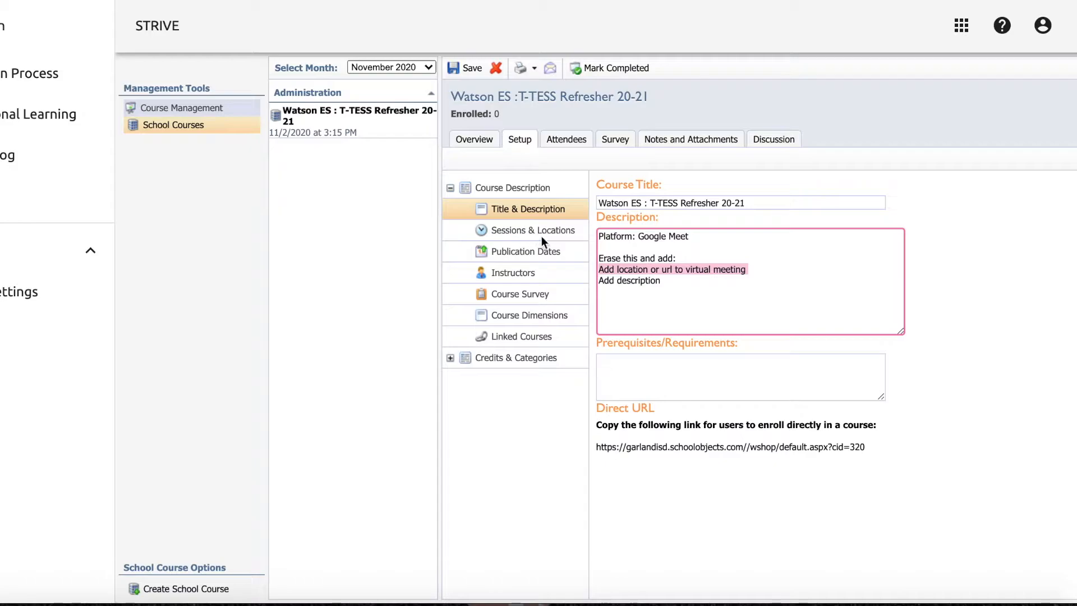
click(493, 236)
click(631, 202)
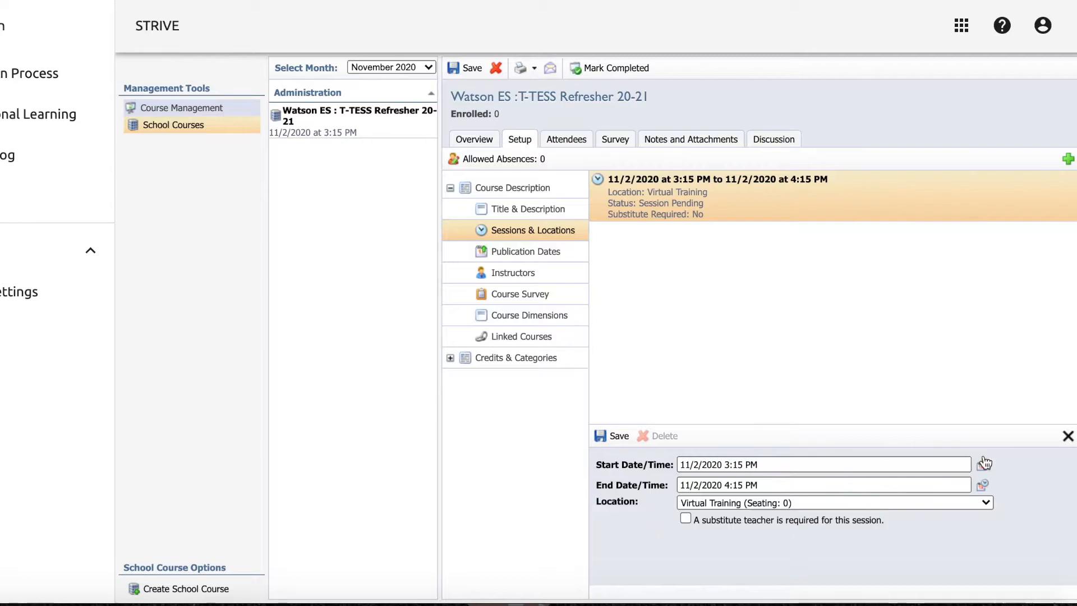
click(752, 503)
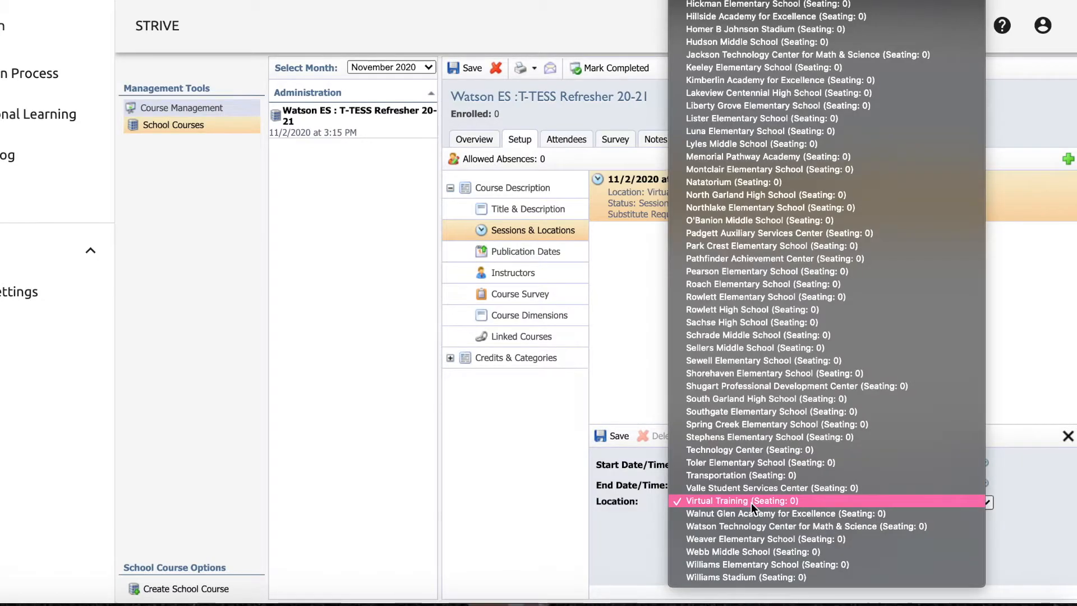
click(751, 500)
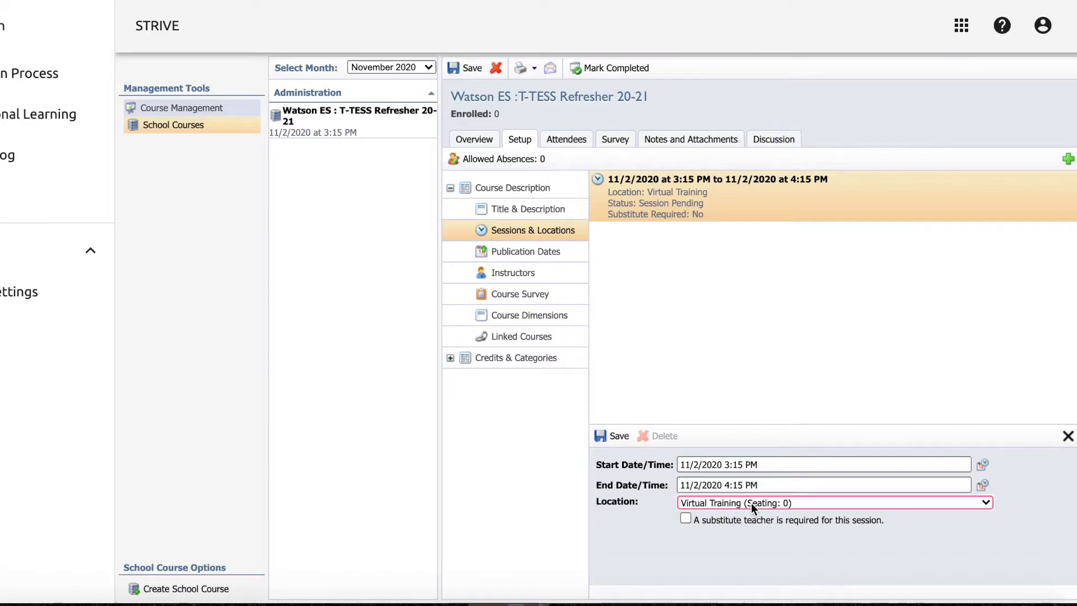
click(751, 502)
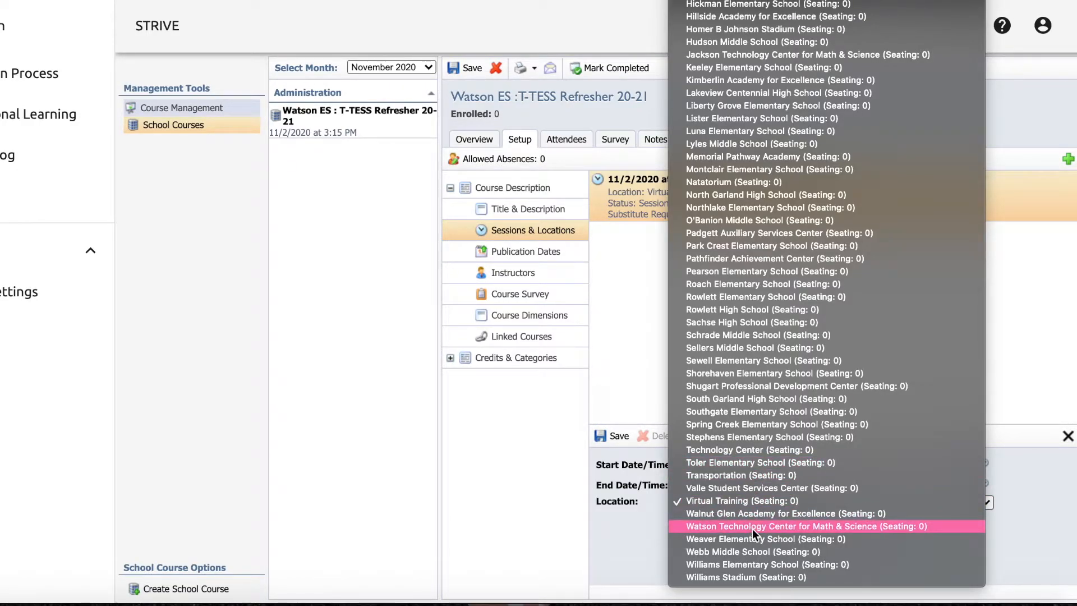
click(634, 527)
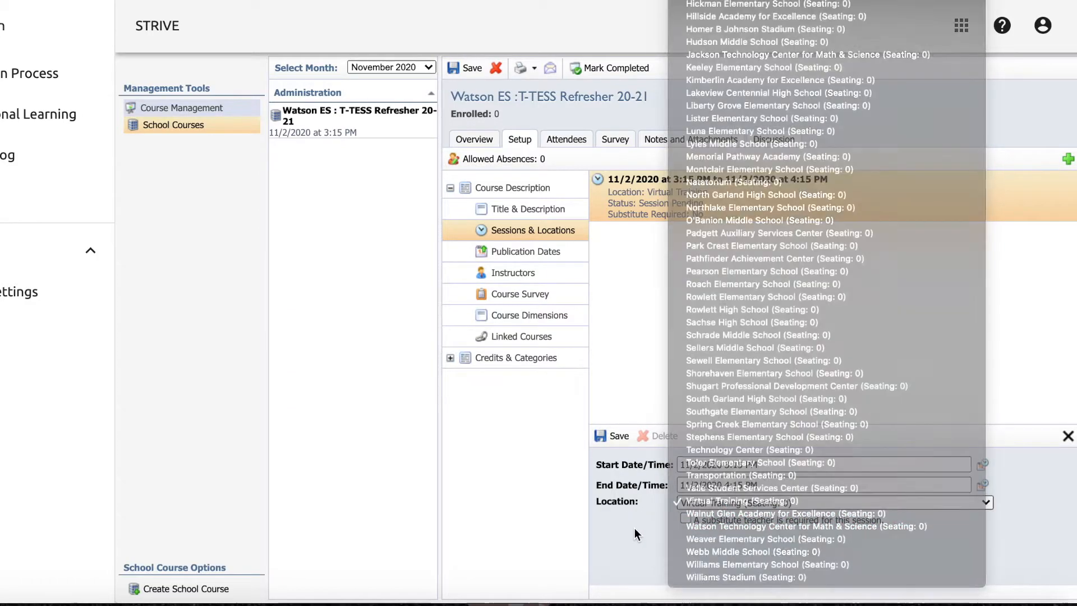
click(609, 439)
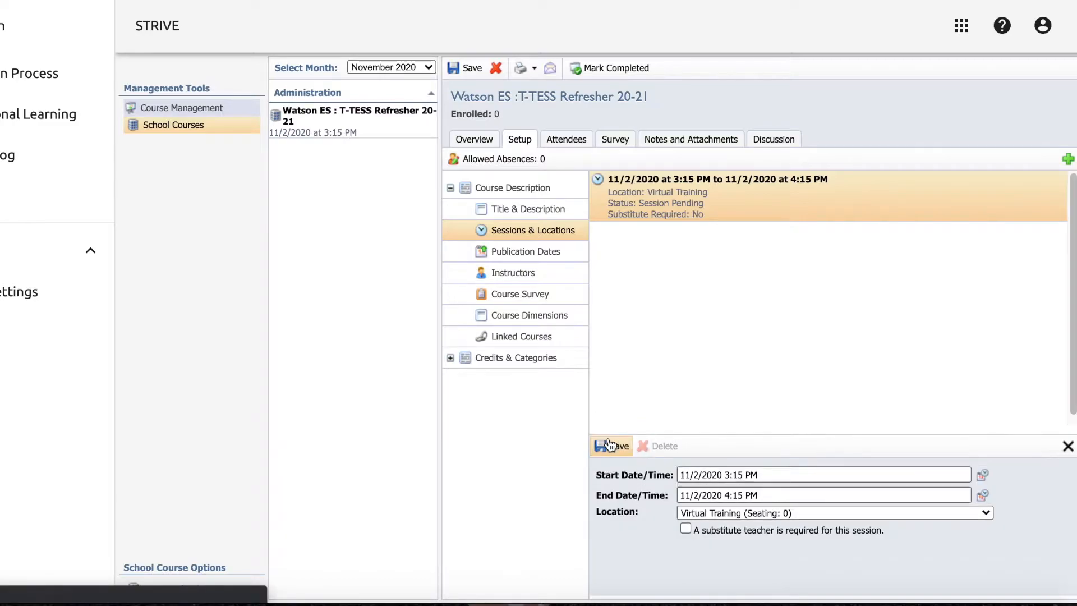
click(527, 212)
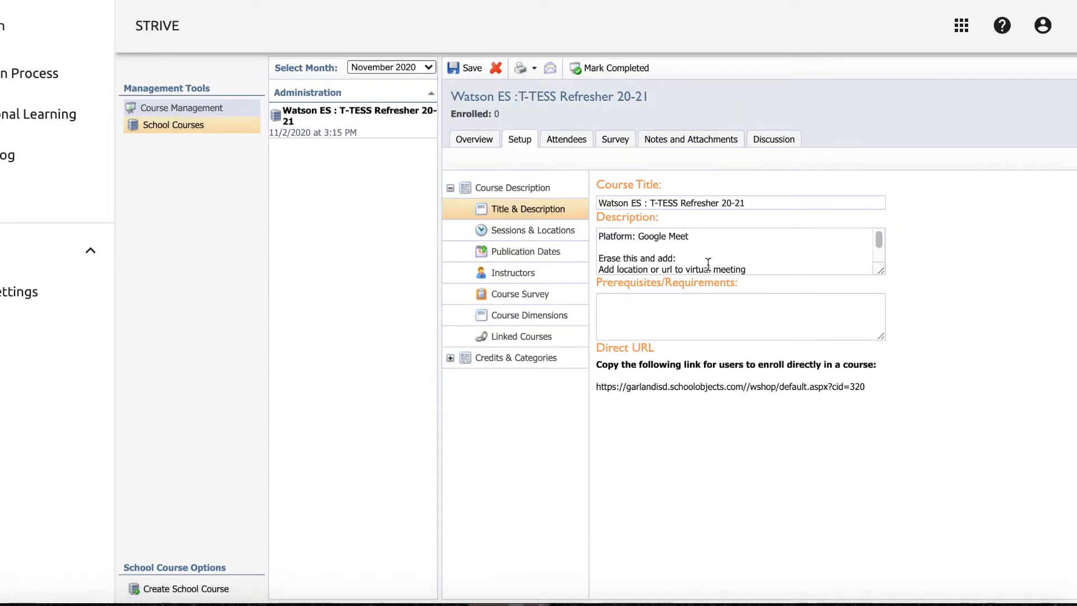
Replace the description's placeholder lines with 'This is the required T-TESS Refresher', fixing the spelling.
scroll(695, 255, down, 1)
click(746, 249)
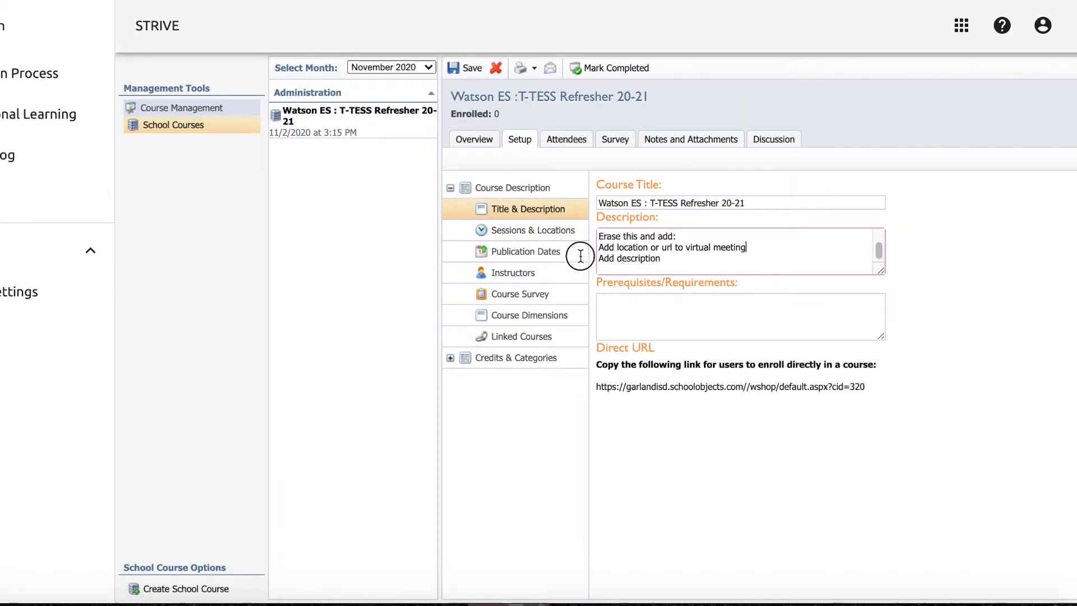
mouse_move(599, 248)
mouse_down()
mouse_move(745, 247)
mouse_move(608, 264)
mouse_move(595, 264)
mouse_move(595, 247)
mouse_up()
key(BackSpace)
key(BackSpace)
key(BackSpace)
key(BackSpace)
key(BackSpace)
key(BackSpace)
key(BackSpace)
key(BackSpace)
key(BackSpace)
key(BackSpace)
key(BackSpace)
key(BackSpace)
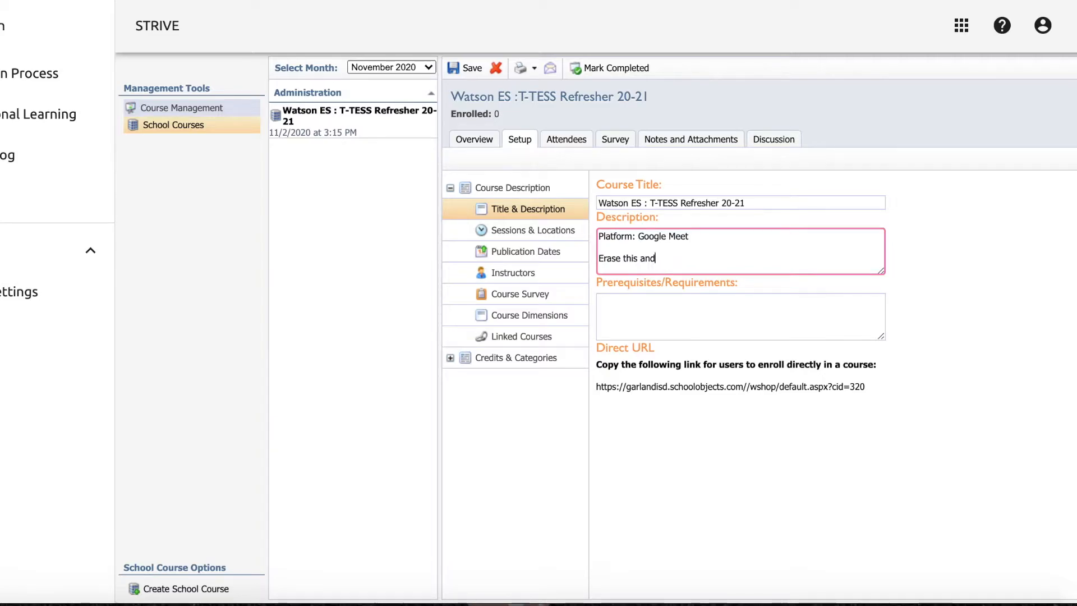
key(BackSpace)
key(BackSpace)
key(BackSpace)
key(BackSpace)
key(BackSpace)
key(BackSpace)
text(This is)
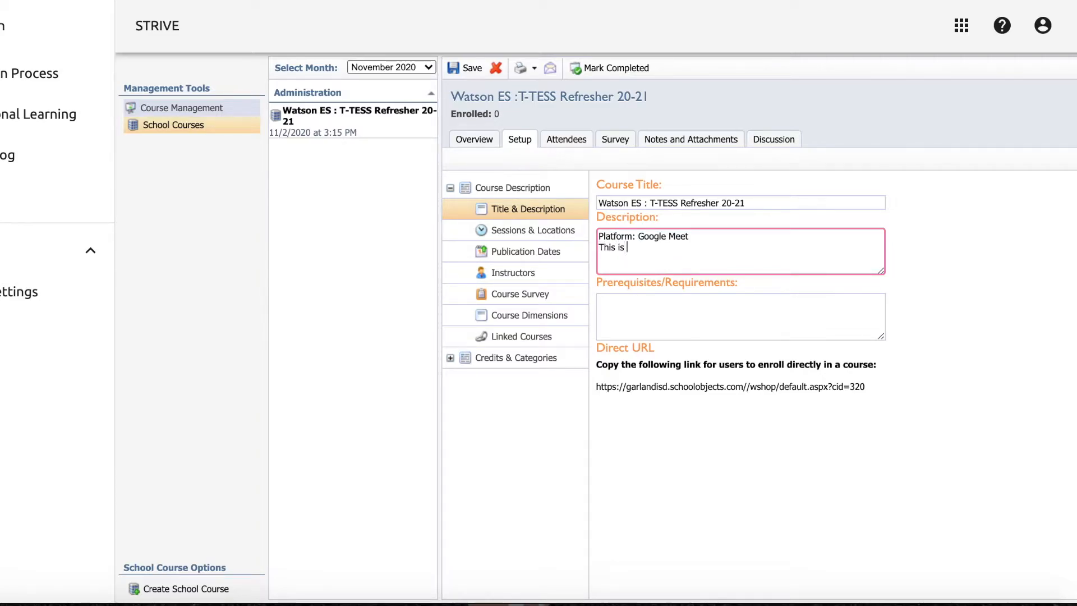
text( the required T-TESS R)
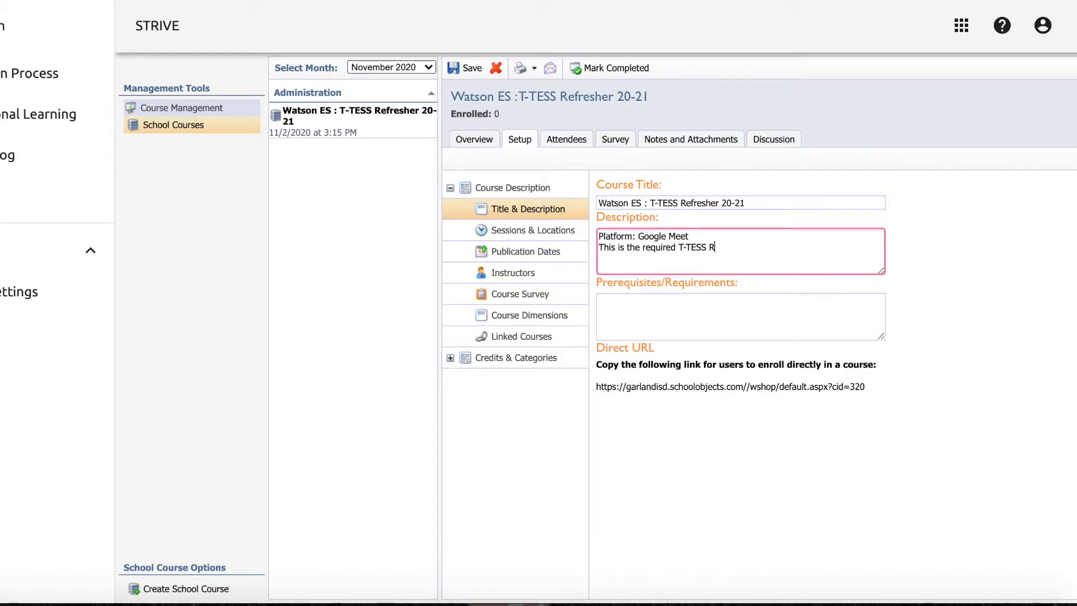
text(efersher)
right_click(732, 247)
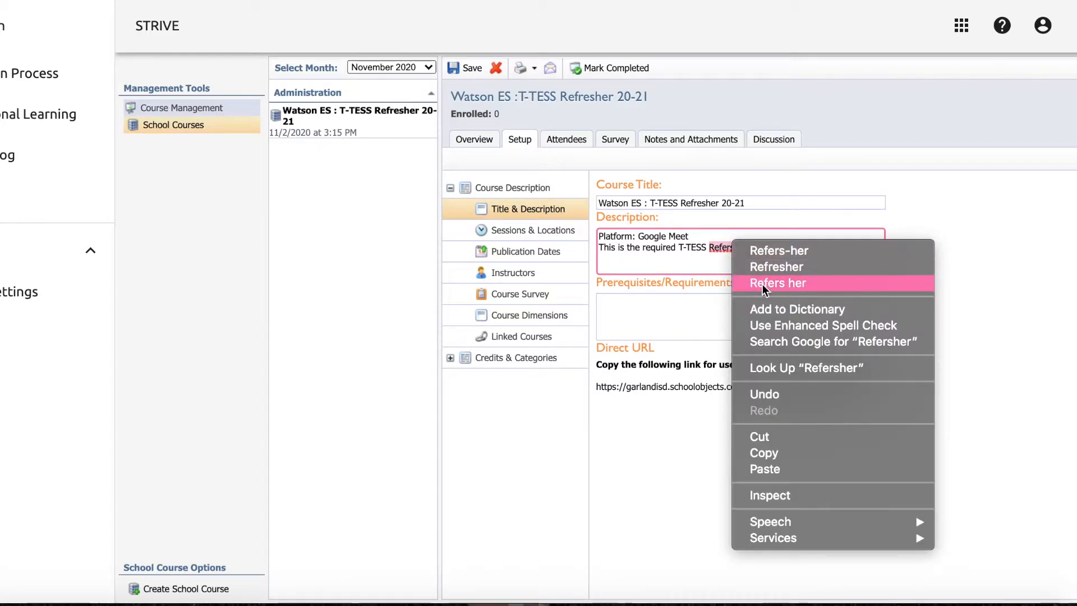
click(765, 266)
Add a blank line after the Platform line and open Sessions & Locations.
click(709, 230)
key(Return)
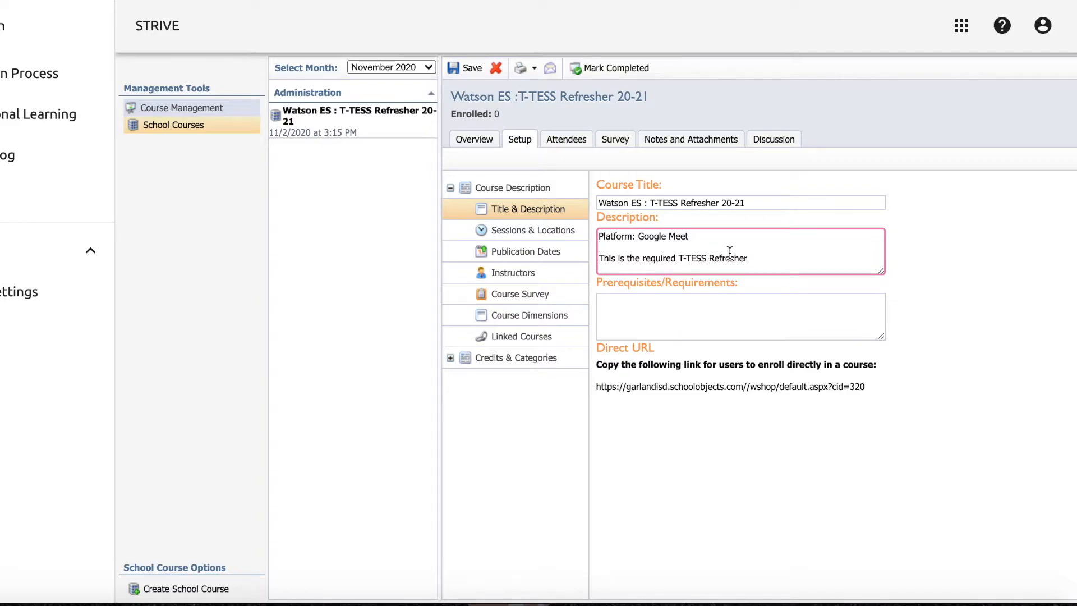
drag(755, 254, 675, 258)
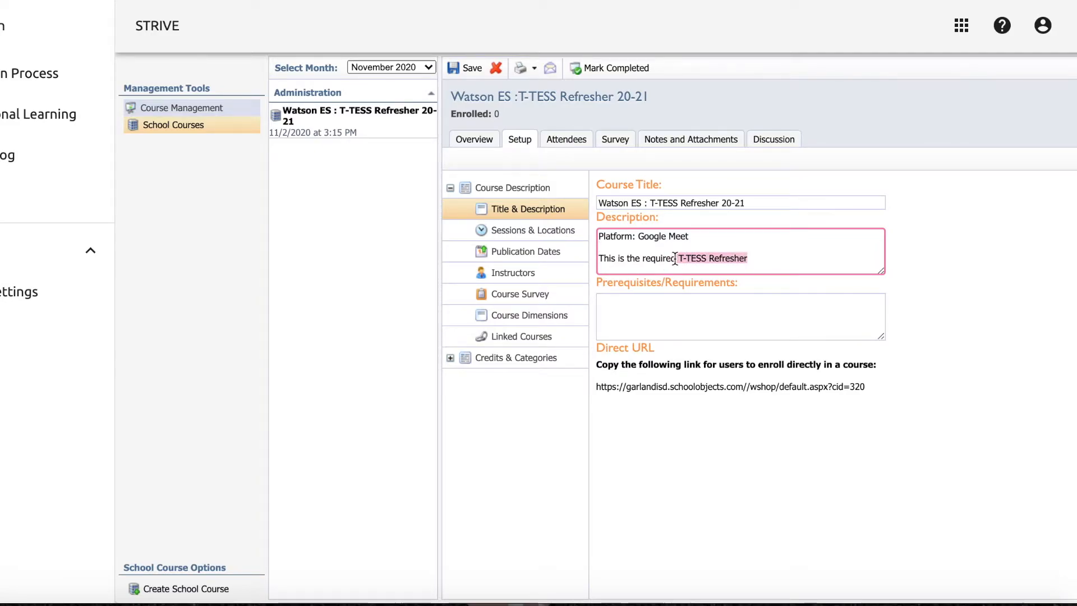
click(656, 284)
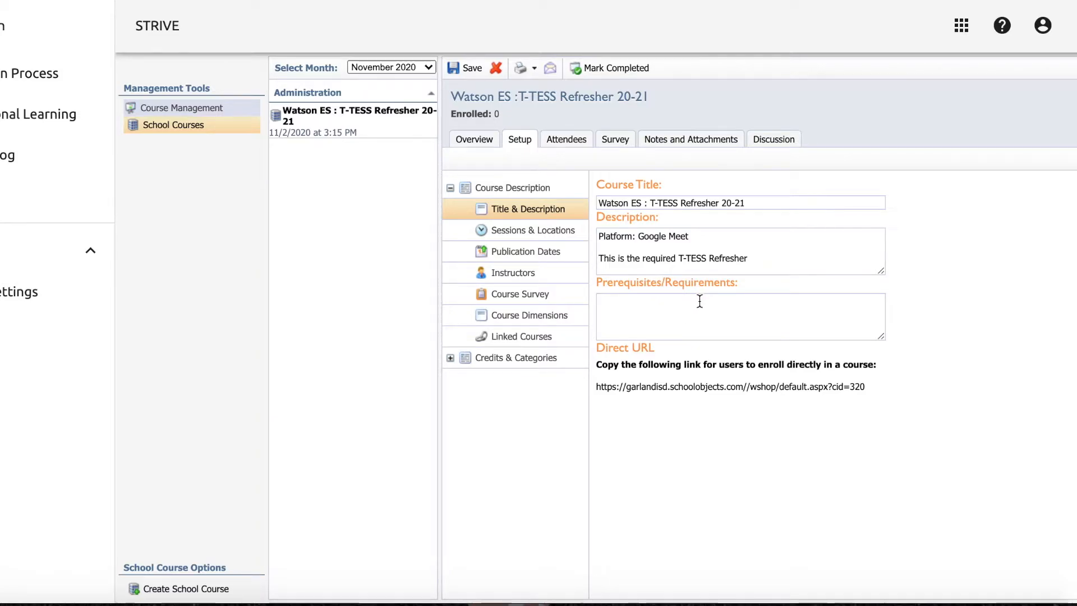
double_click(558, 235)
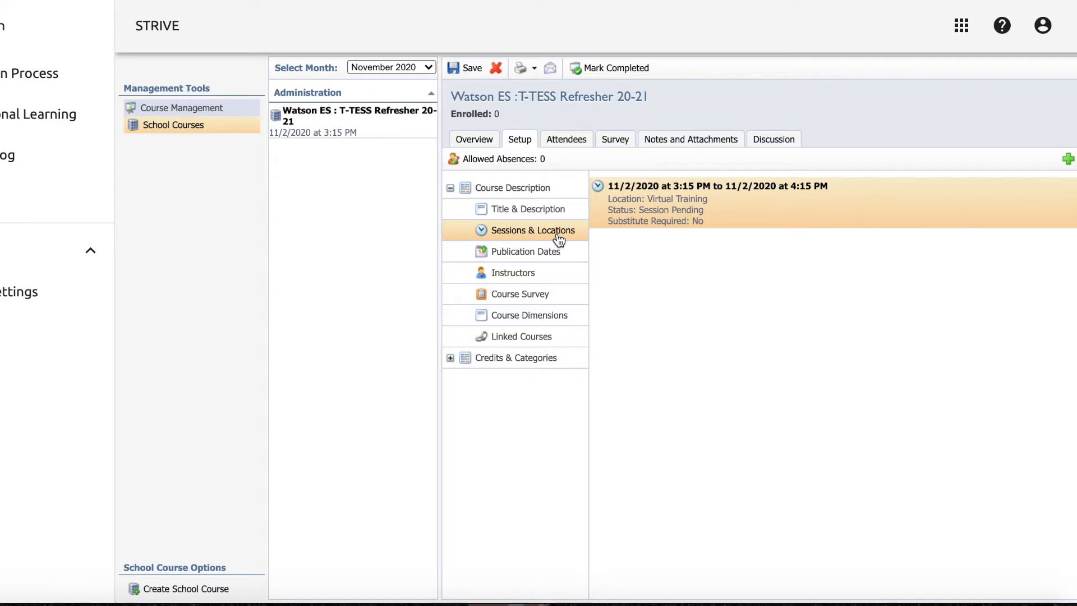
Show Publication Dates: catalog and registration open 1/2/2020 3:15 PM, close 11/2/2020 3:15 PM.
click(549, 259)
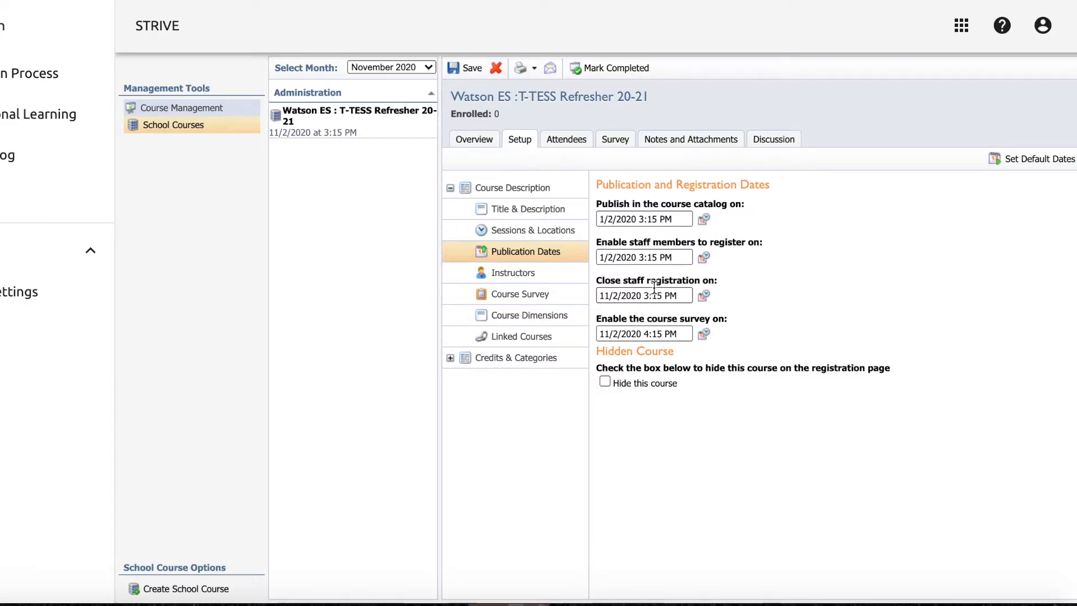
Enable the course survey on 11/2/2020 4:15 PM and leave 'Hide this course' unchecked.
click(704, 295)
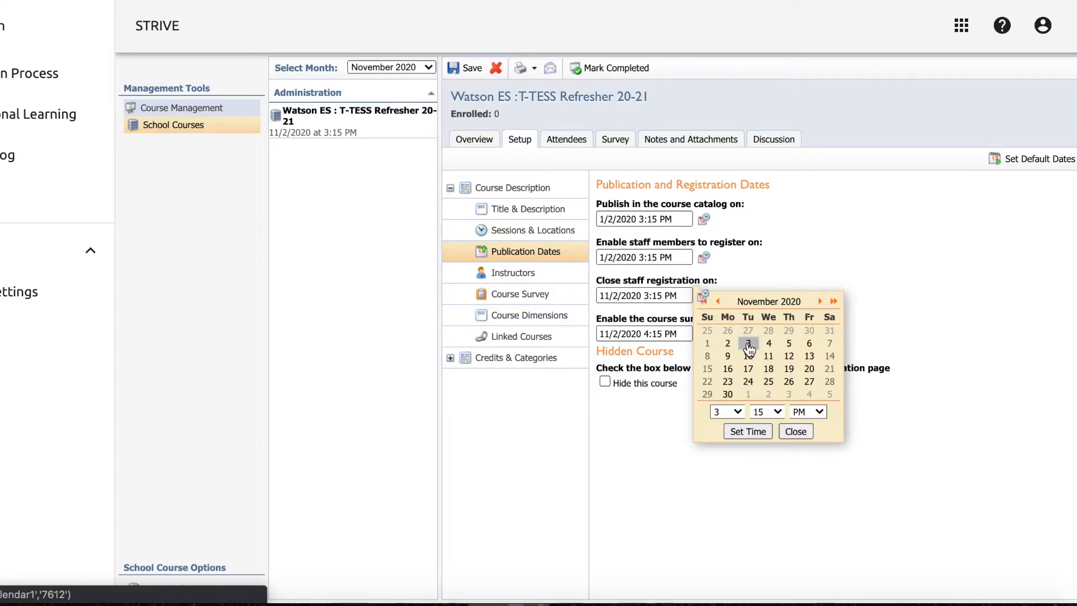
click(797, 268)
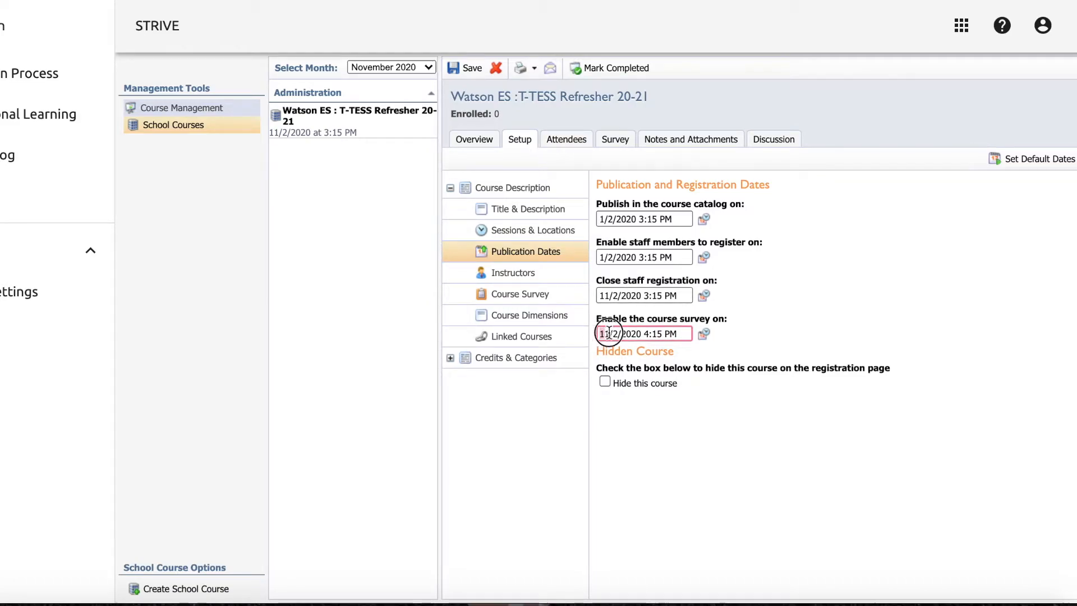
drag(602, 334, 686, 338)
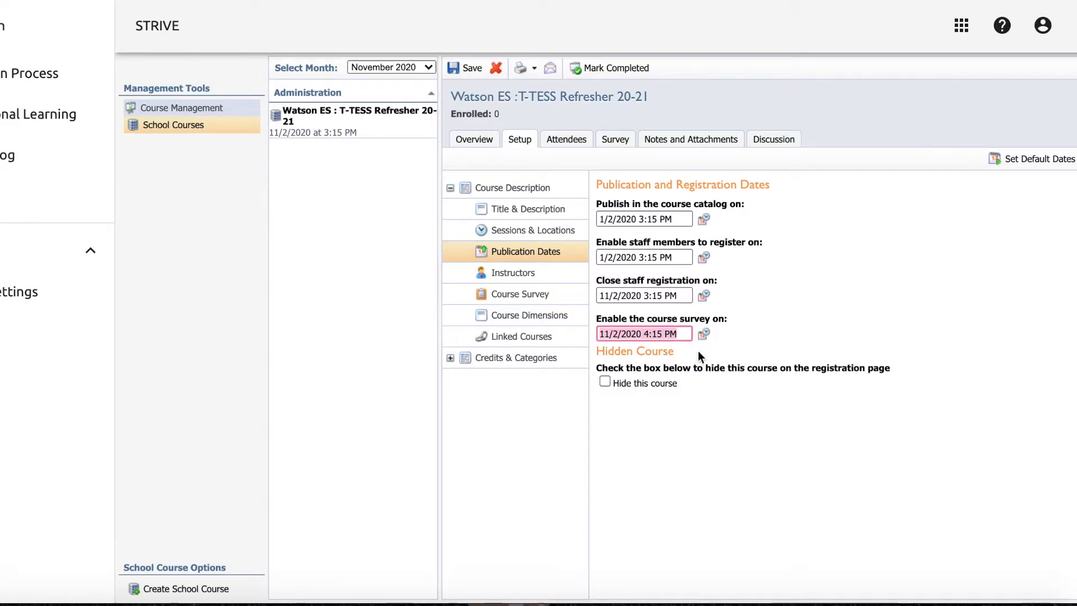
click(701, 408)
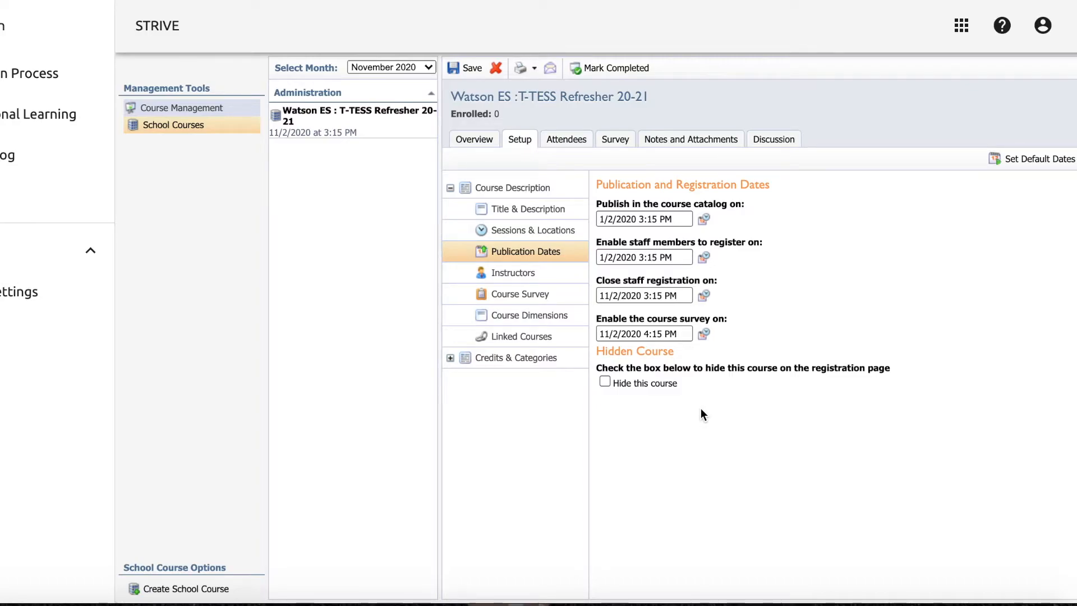
click(605, 382)
click(604, 382)
Set instructor credit to 1 and keep 'Allow the instructor to take attendance' checked.
click(501, 275)
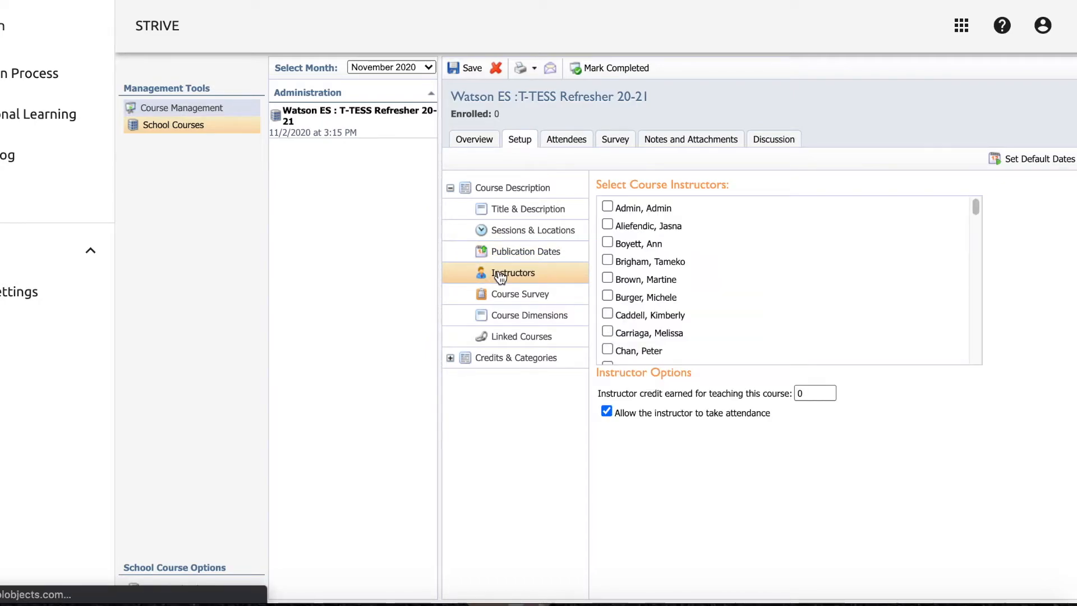
scroll(677, 294, down, 3)
scroll(678, 297, down, 15)
scroll(677, 297, up, 4)
scroll(678, 297, up, 10)
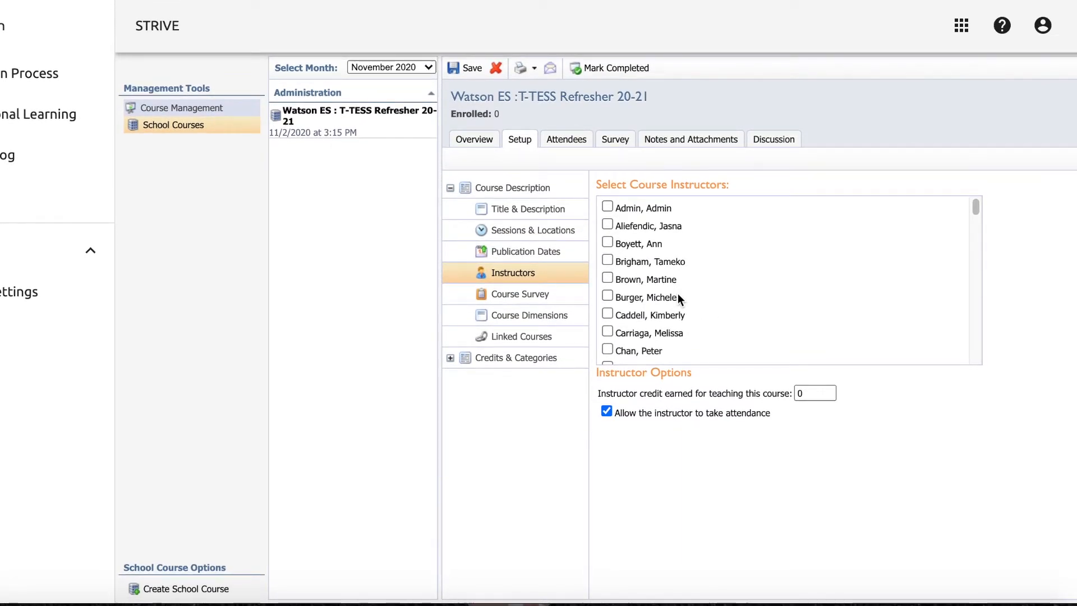
scroll(677, 294, down, 18)
drag(621, 412, 771, 413)
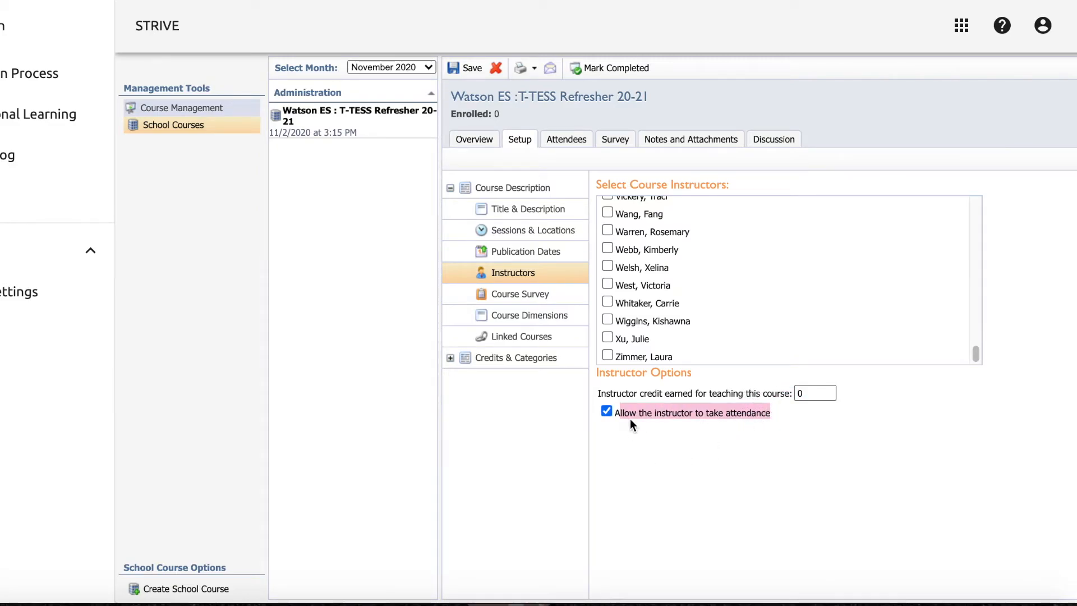
click(607, 411)
click(701, 456)
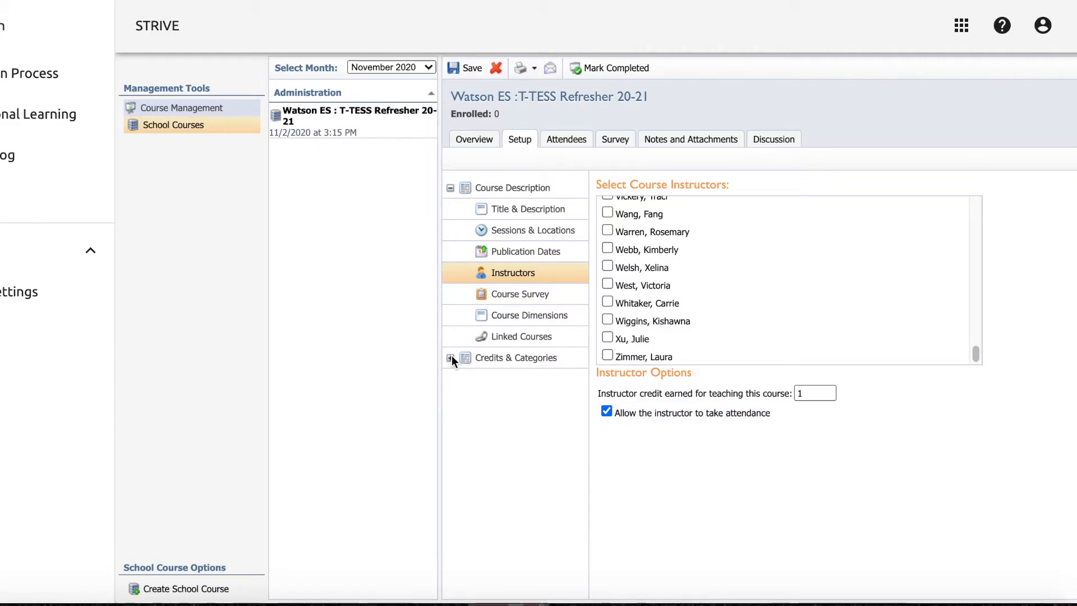
In Course Survey settings, keep GISD Virtual Course Survey as the survey required for credit.
click(517, 296)
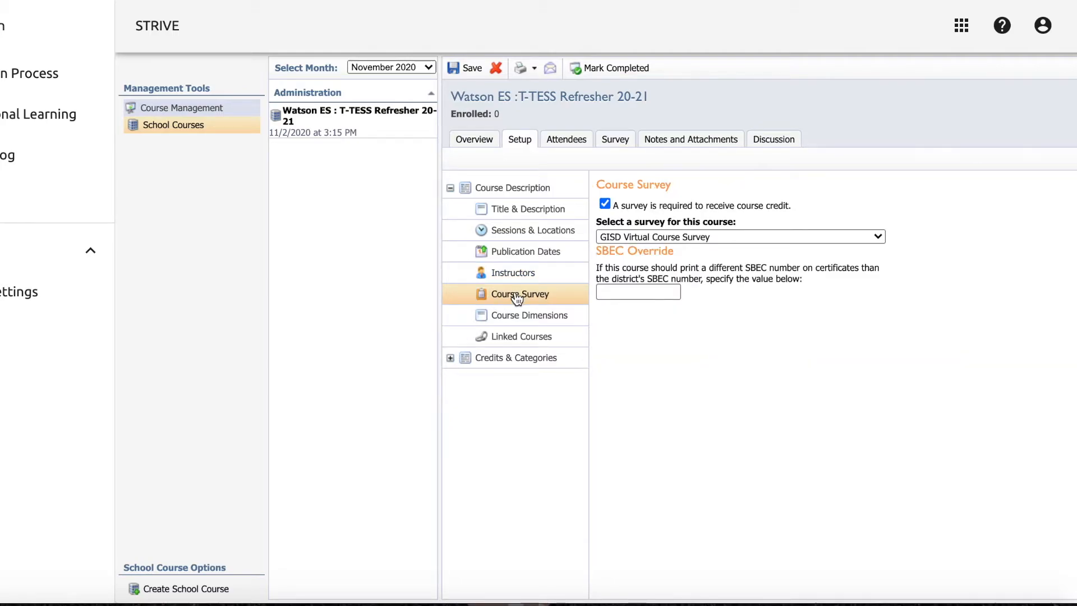
click(636, 238)
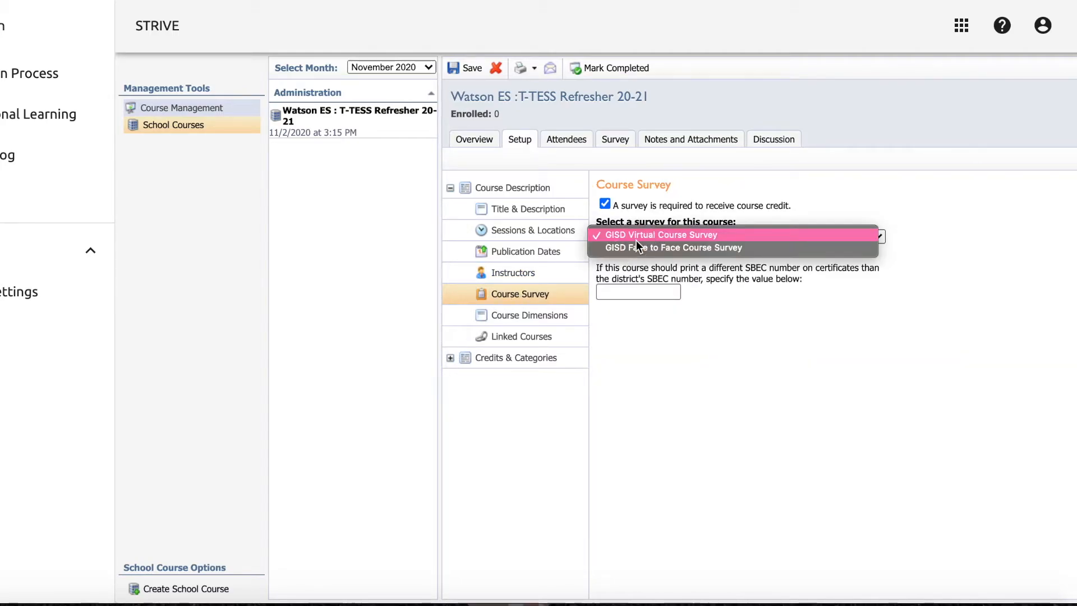
click(636, 240)
click(636, 240)
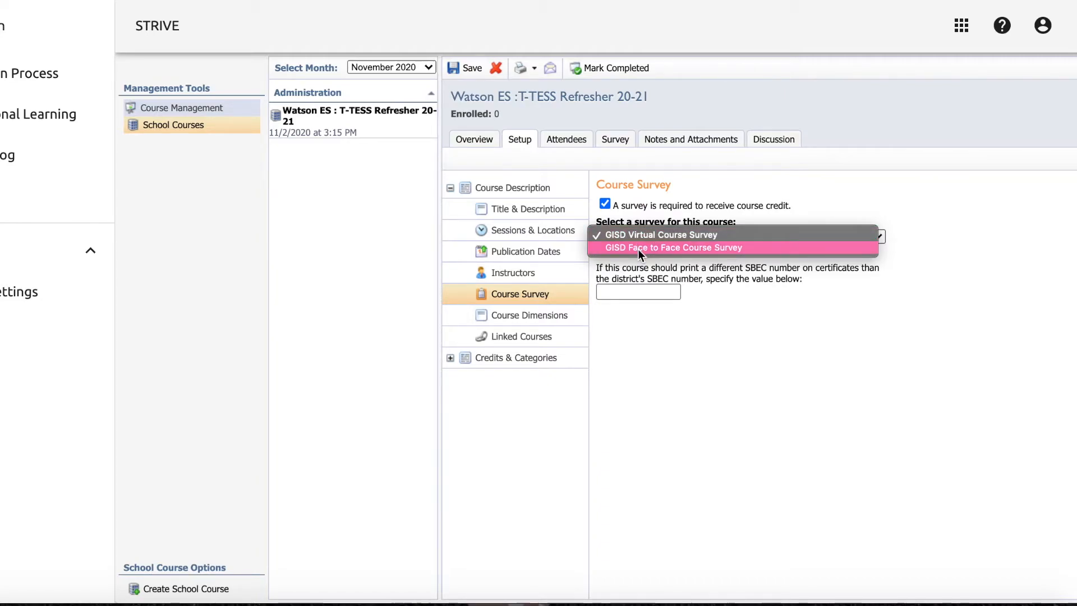
click(675, 338)
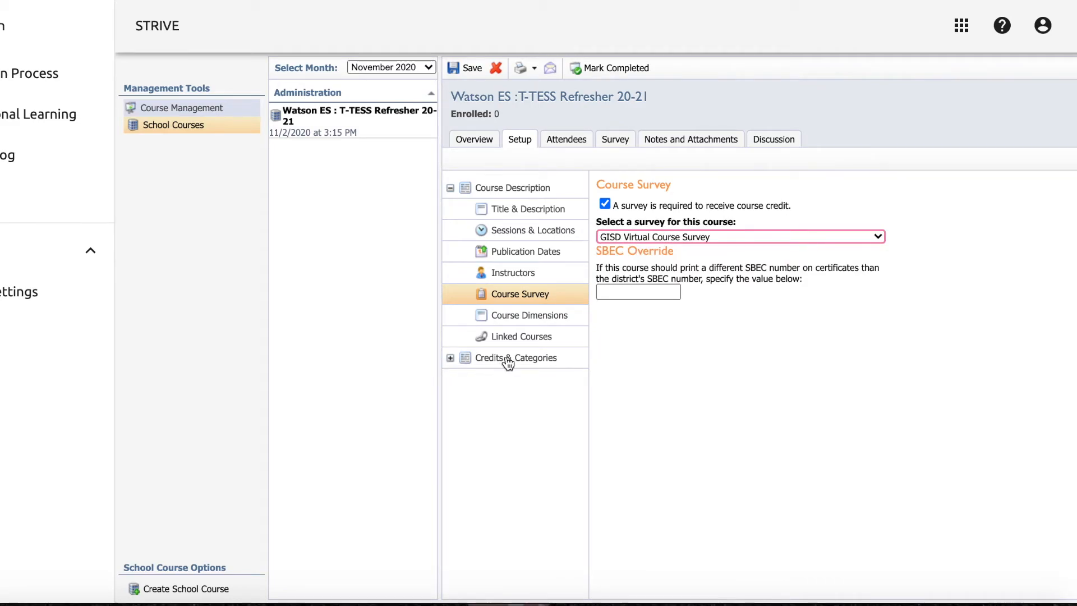
Set the Texas SBEC CPE course credit to 1.
click(451, 358)
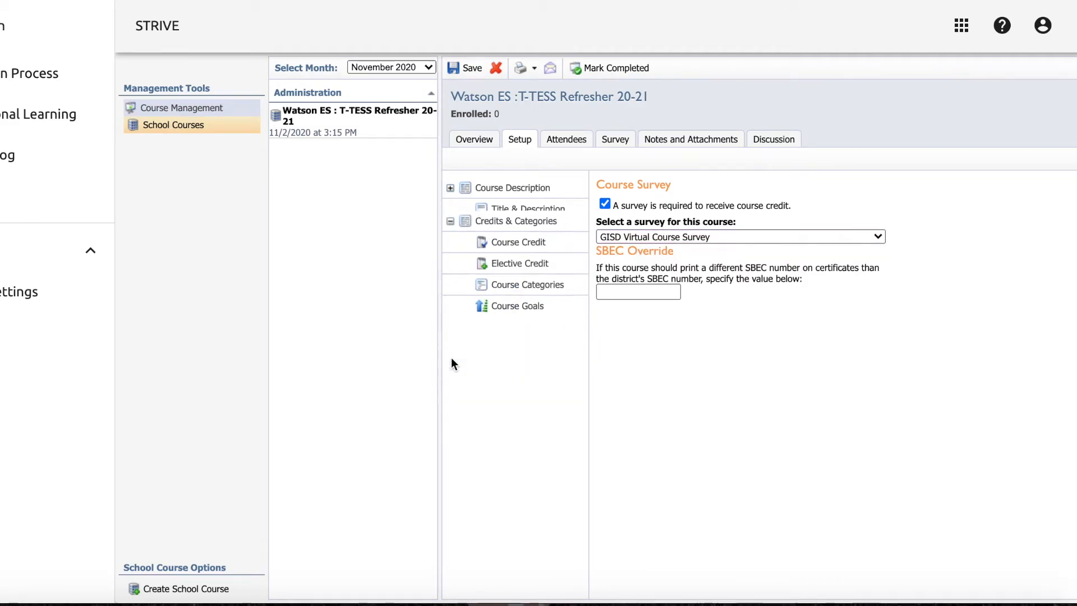
click(503, 236)
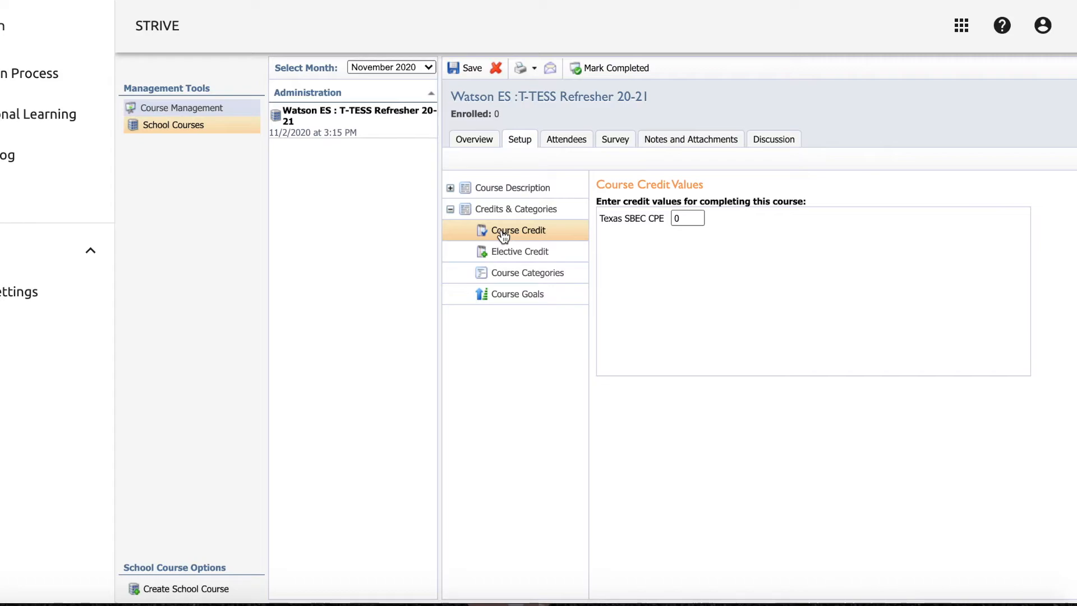
click(684, 219)
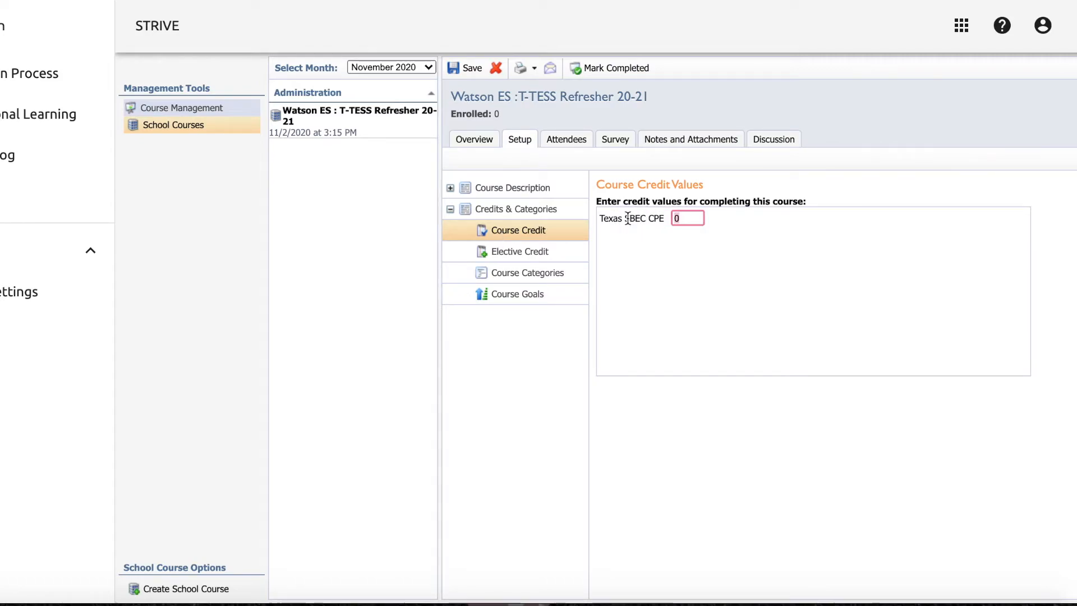
key(BackSpace)
text(1)
click(551, 357)
Link the Early Literacy/Writing and Mathematical Proficiency goals, save, and open Attendees.
click(530, 298)
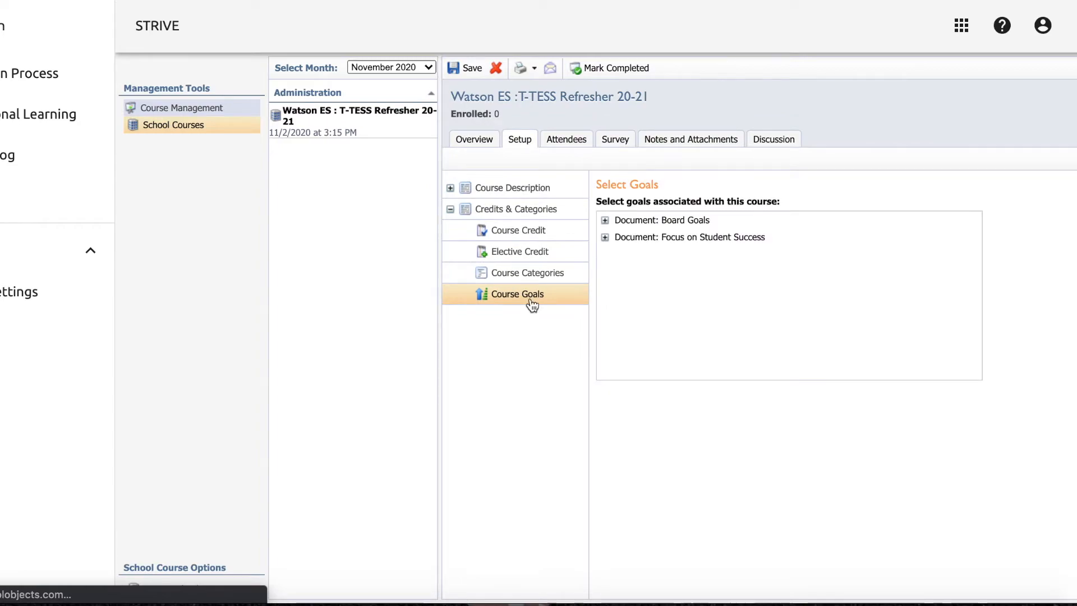
click(604, 220)
scroll(638, 258, down, 1)
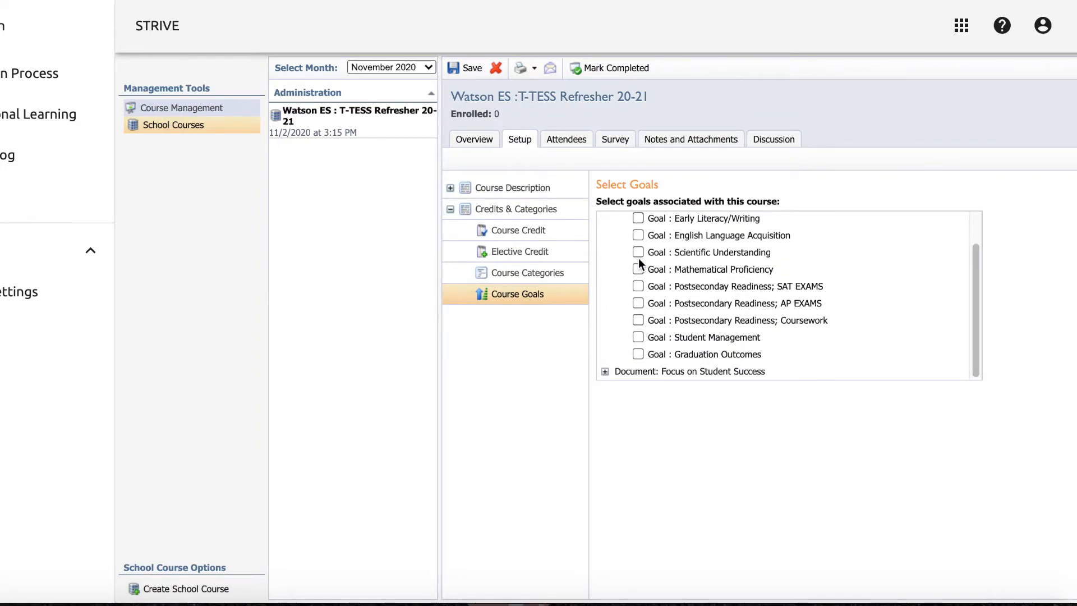
click(605, 371)
click(638, 220)
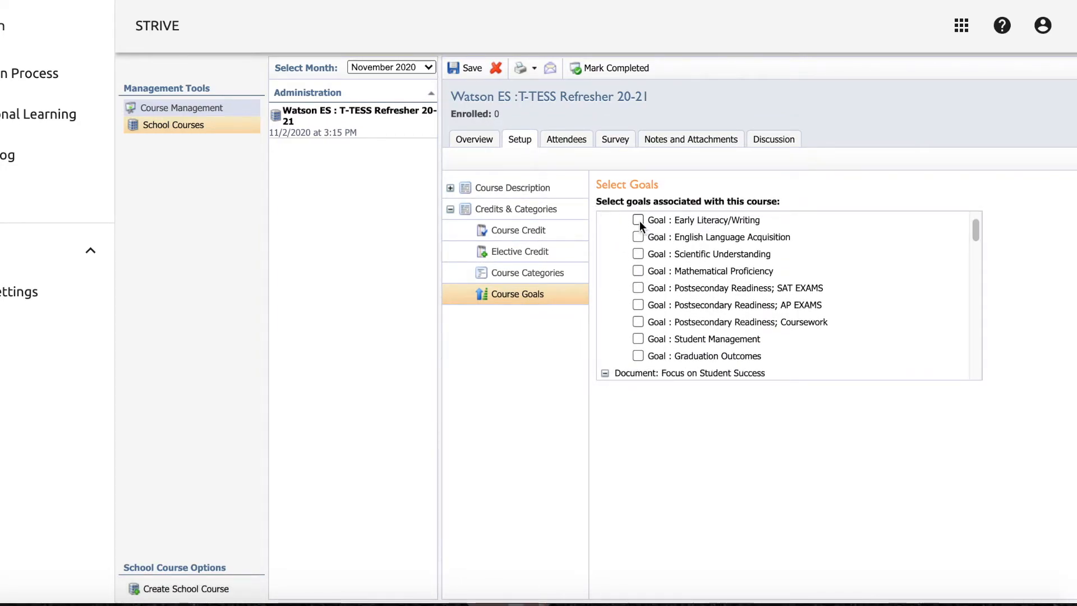
click(638, 271)
scroll(708, 281, down, 5)
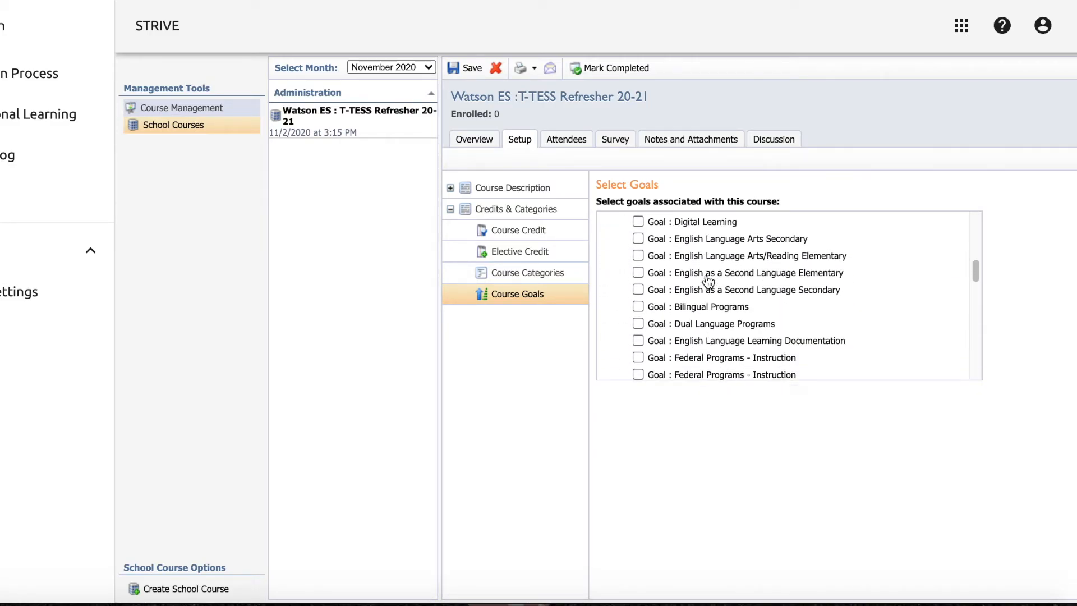
scroll(708, 280, down, 10)
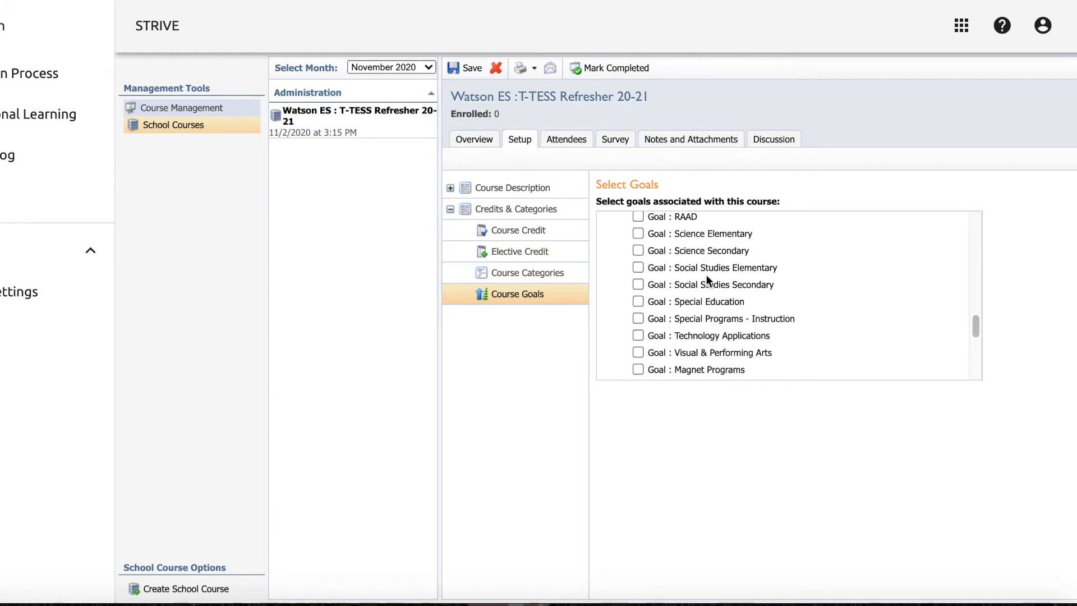
scroll(705, 275, down, 2)
scroll(705, 275, up, 15)
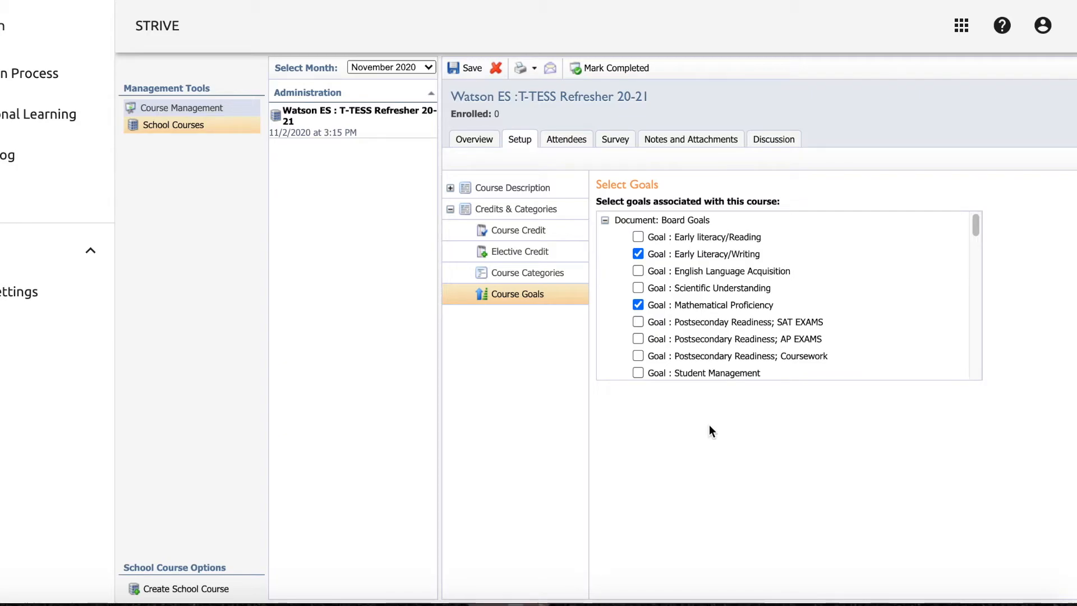
click(465, 69)
click(557, 142)
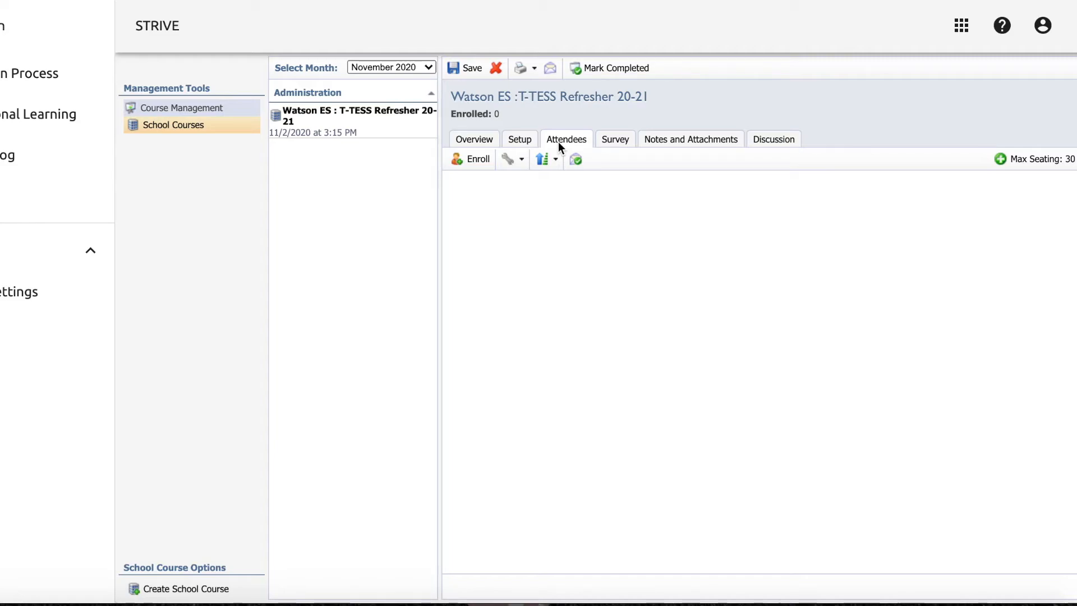
In the Enroll popup's group list, pick Watson Technology Center for Math & Science.
click(474, 162)
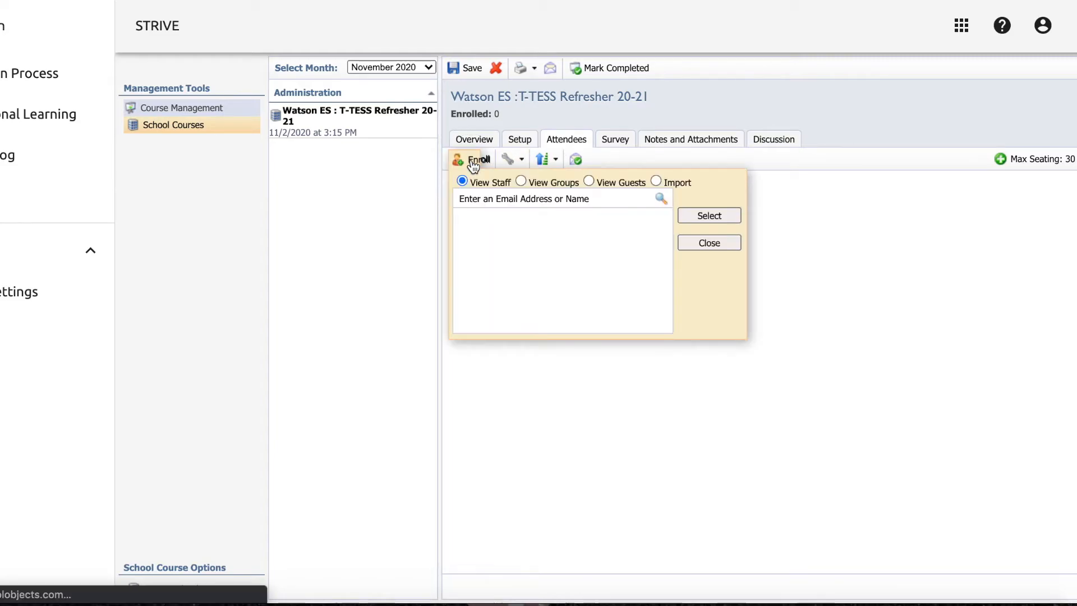
click(521, 181)
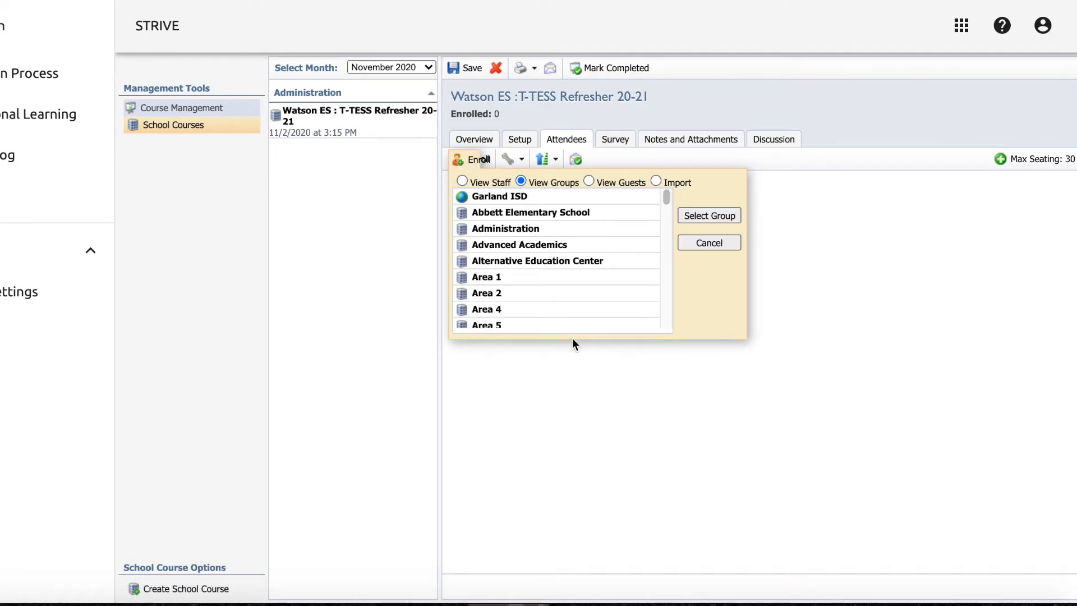
scroll(549, 295, down, 1)
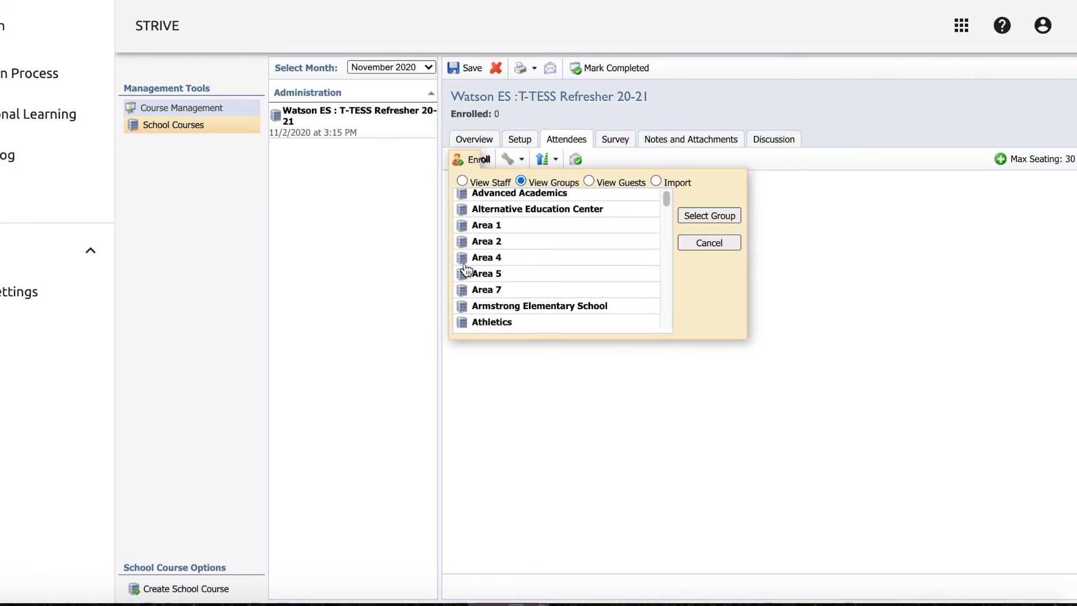
scroll(463, 264, down, 2)
scroll(463, 264, down, 8)
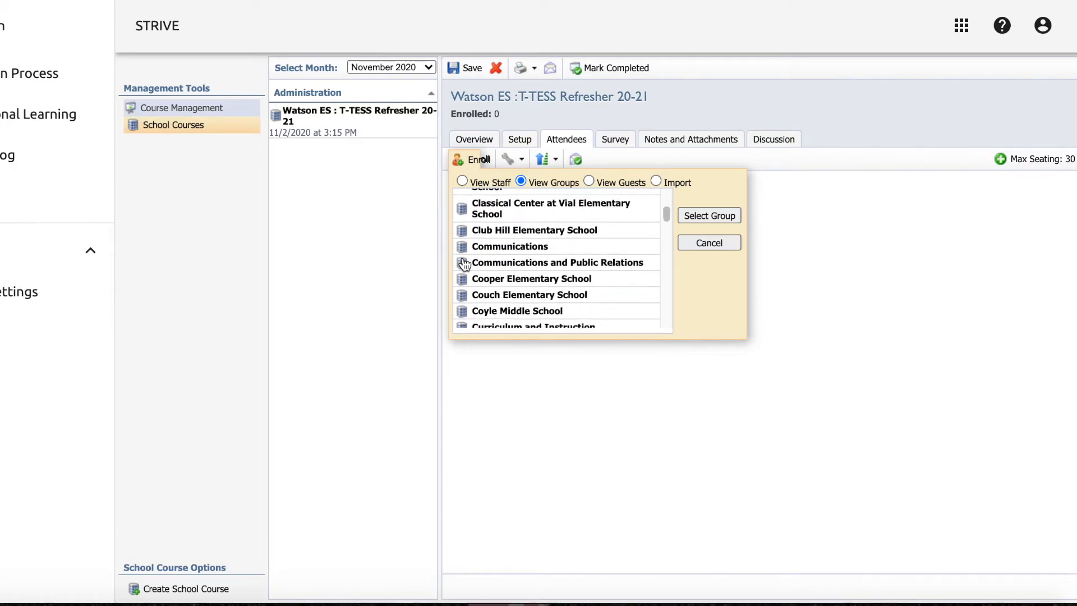
scroll(463, 263, down, 10)
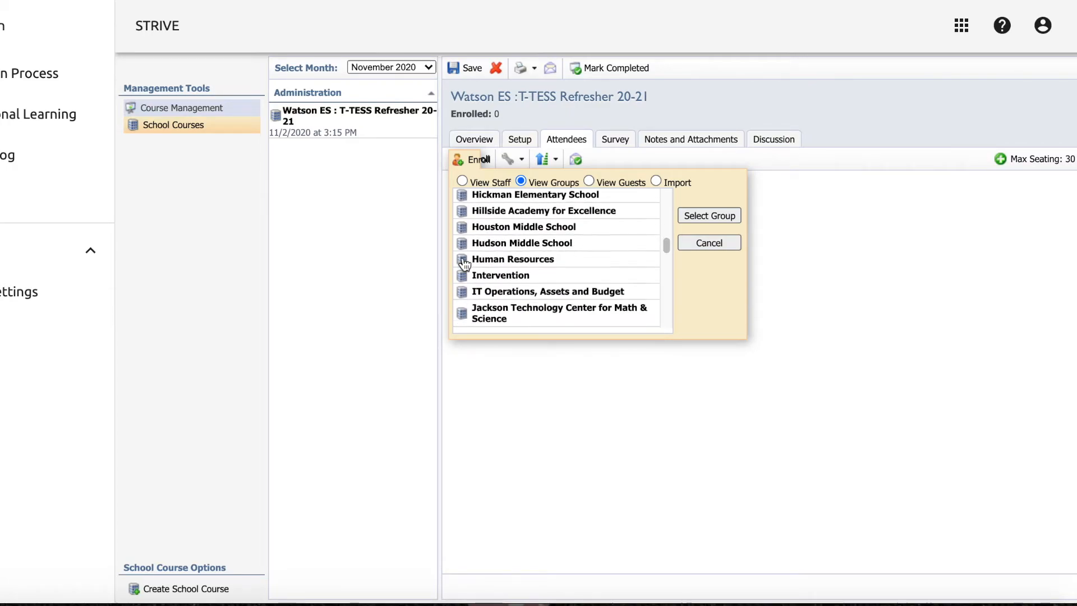
scroll(463, 264, down, 12)
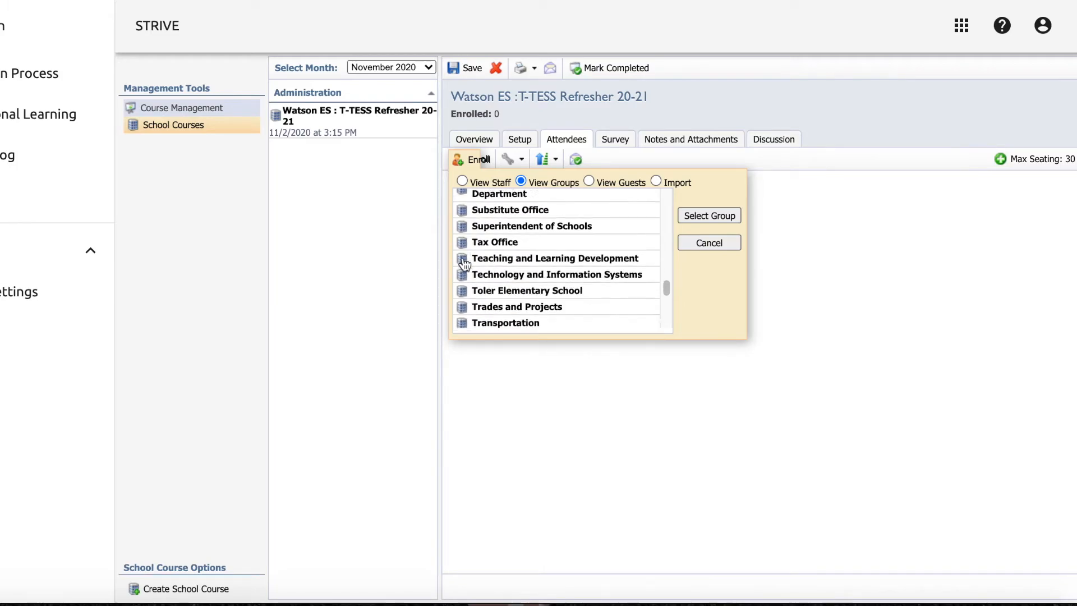
scroll(465, 263, down, 10)
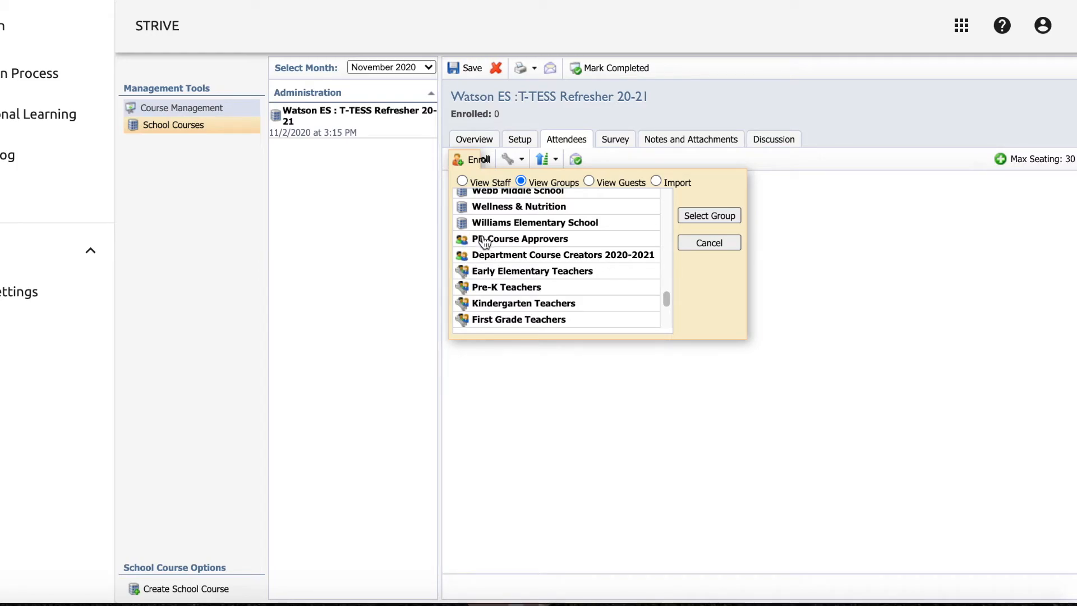
scroll(484, 242, down, 3)
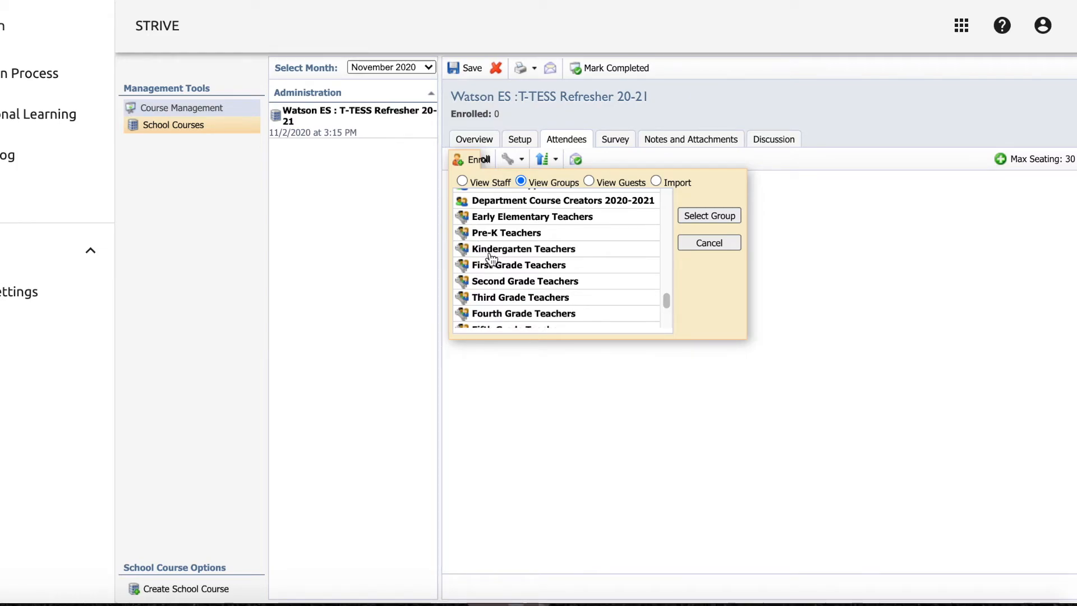
scroll(492, 262, down, 8)
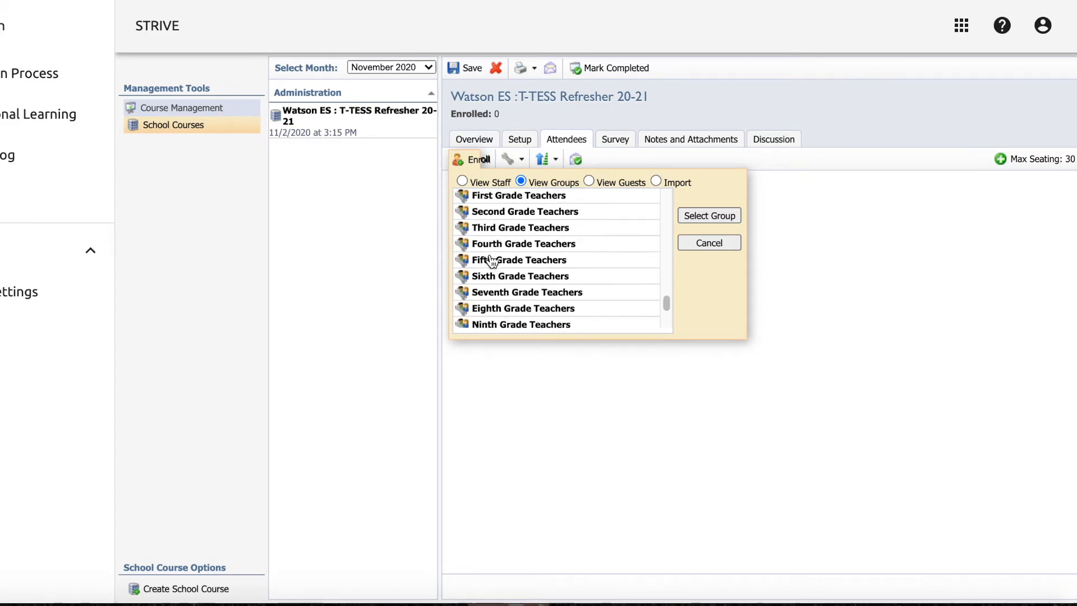
scroll(491, 261, down, 15)
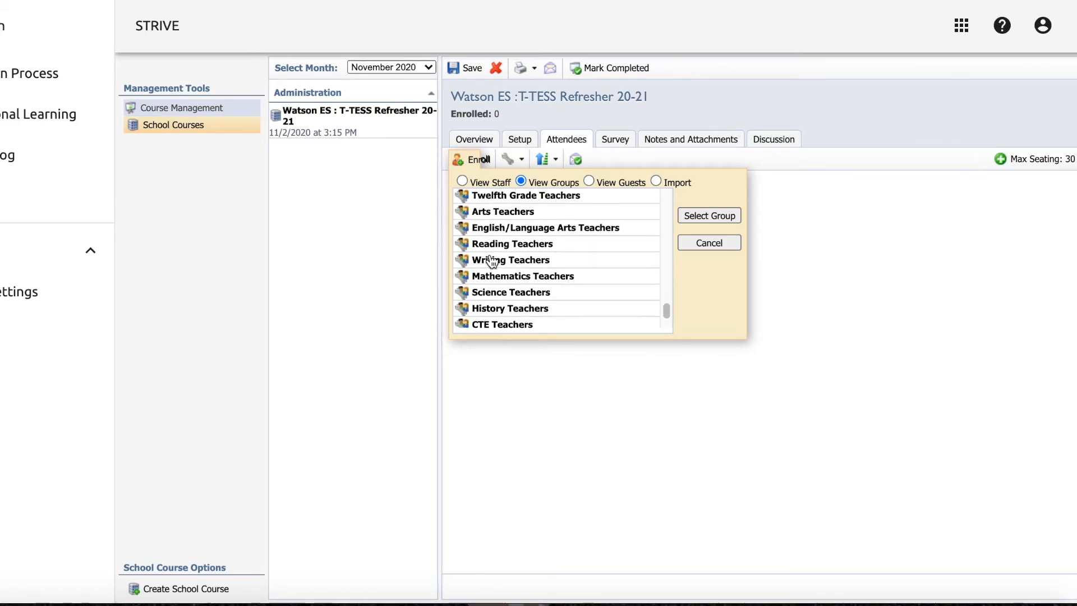
scroll(491, 262, up, 1)
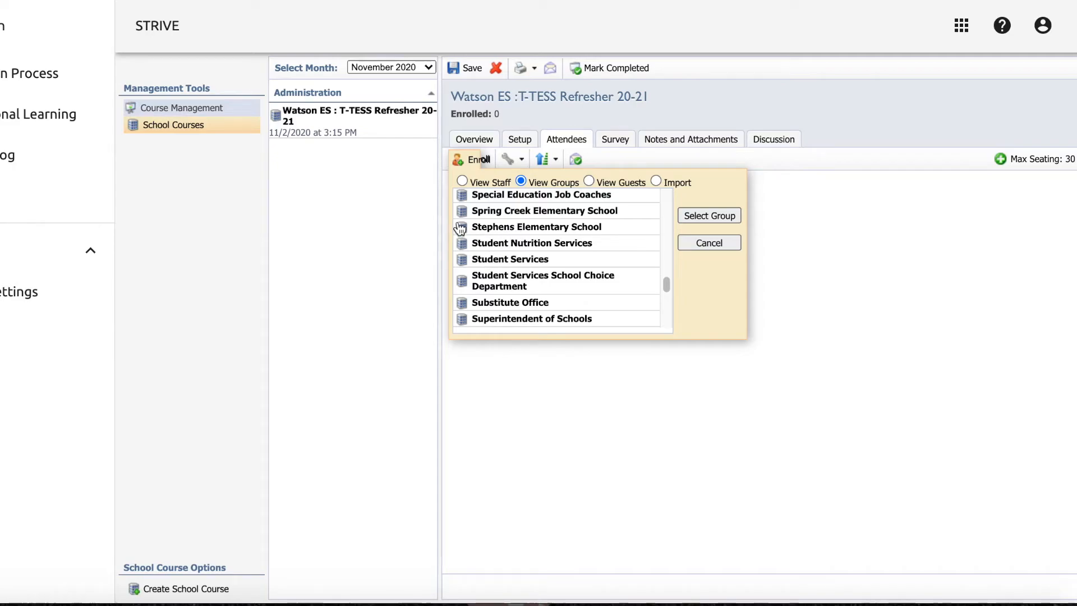
scroll(505, 303, down, 2)
scroll(509, 247, up, 6)
scroll(509, 247, up, 5)
scroll(486, 229, up, 1)
scroll(485, 229, down, 20)
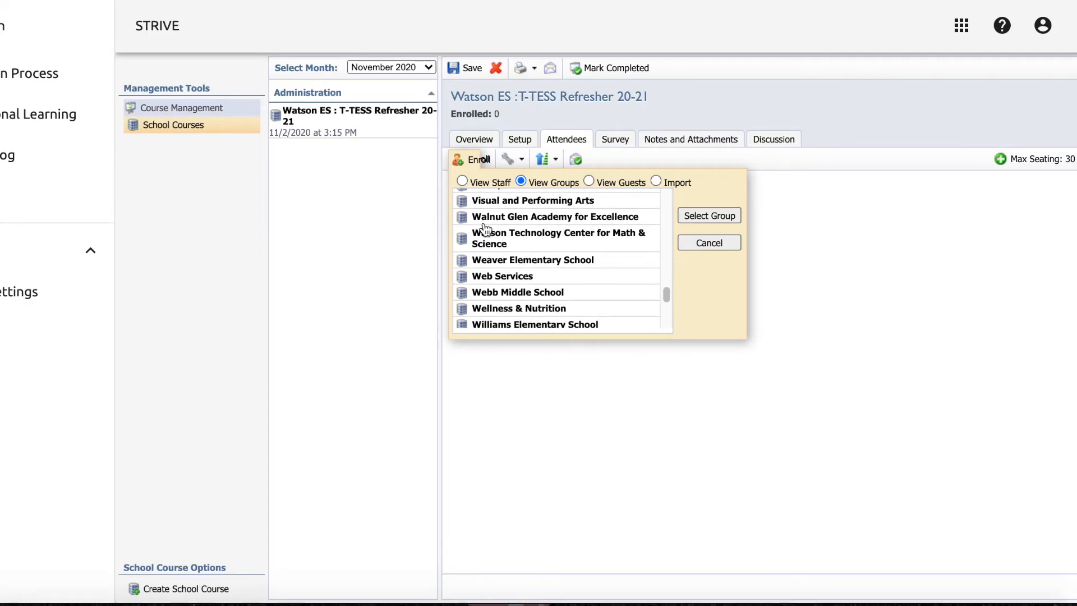
click(509, 239)
Load the Watson Technology Center group's staff and uncheck all of them.
click(701, 215)
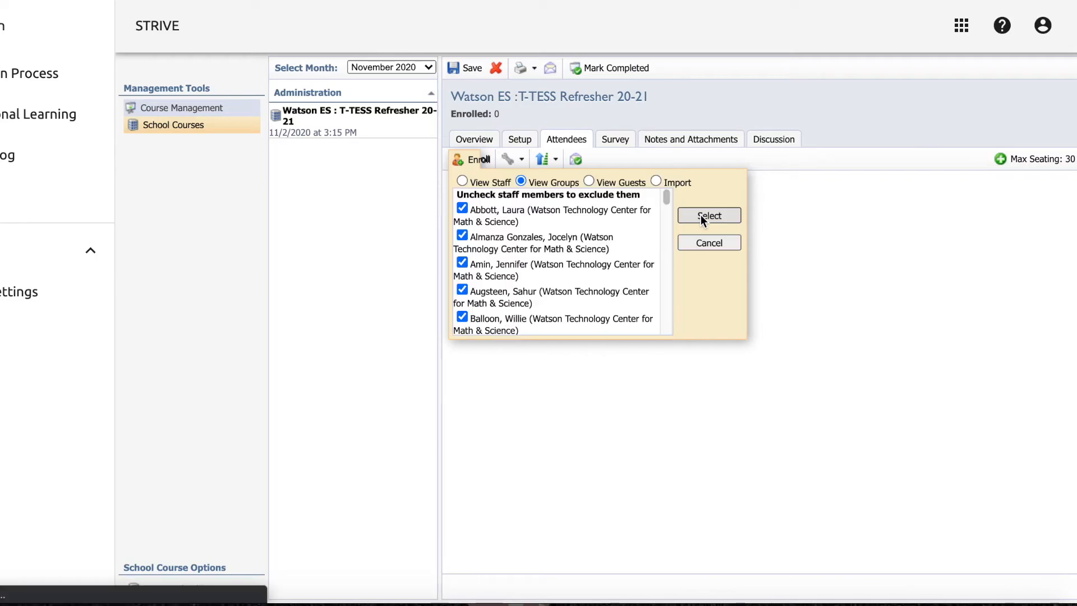
scroll(589, 251, down, 8)
scroll(589, 257, down, 12)
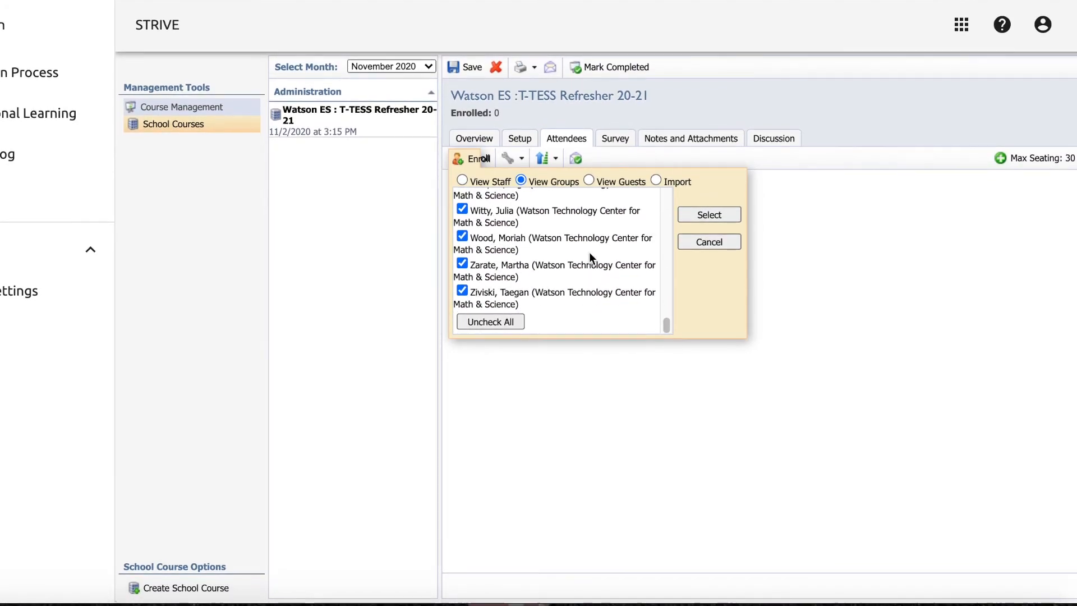
scroll(588, 258, down, 1)
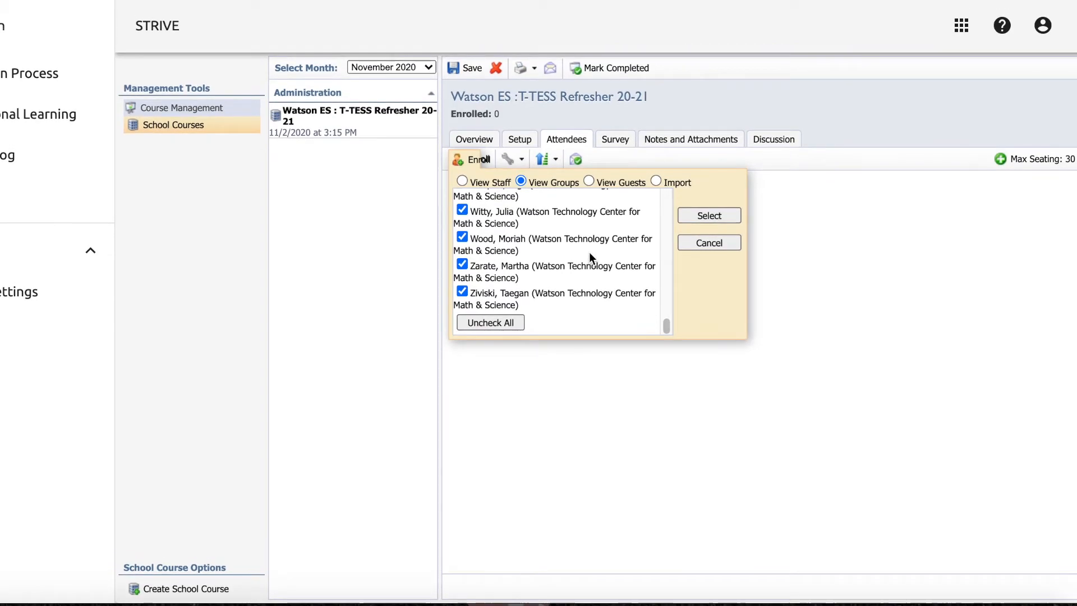
click(498, 323)
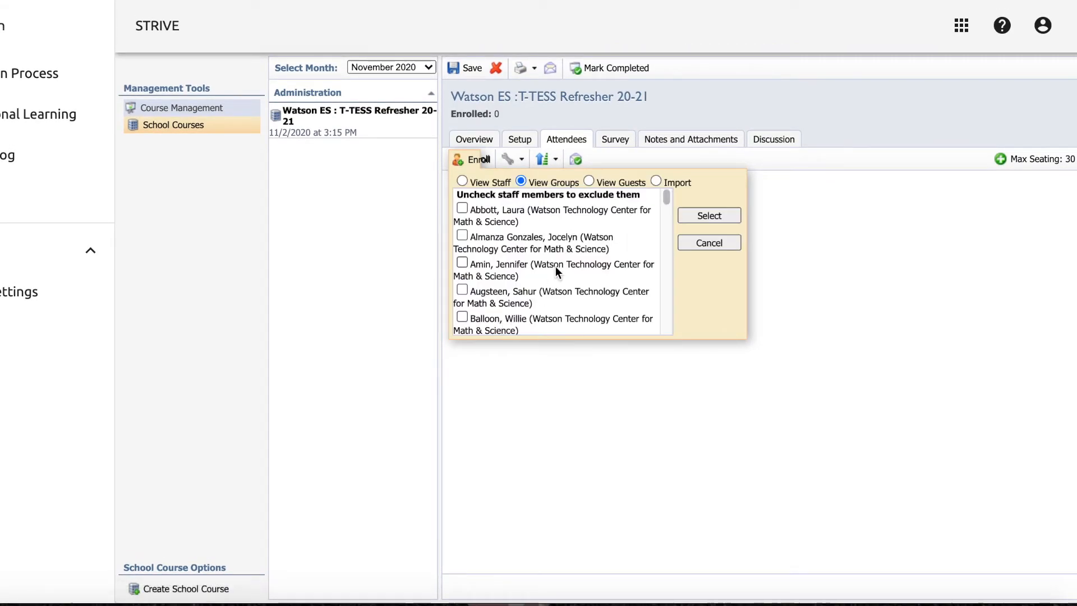
scroll(545, 244, down, 5)
scroll(541, 265, down, 10)
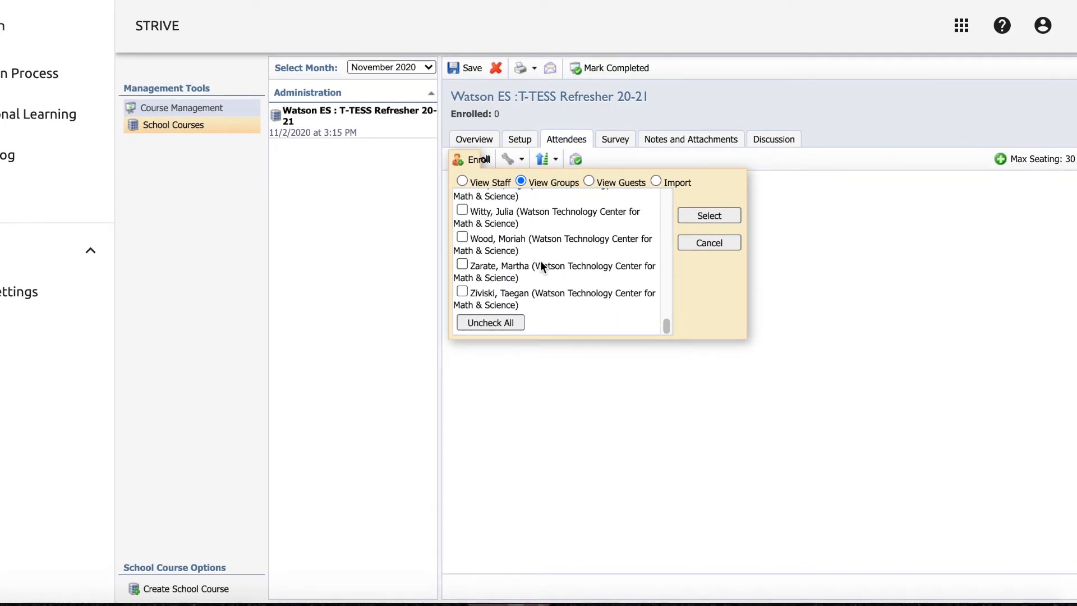
scroll(540, 260, up, 15)
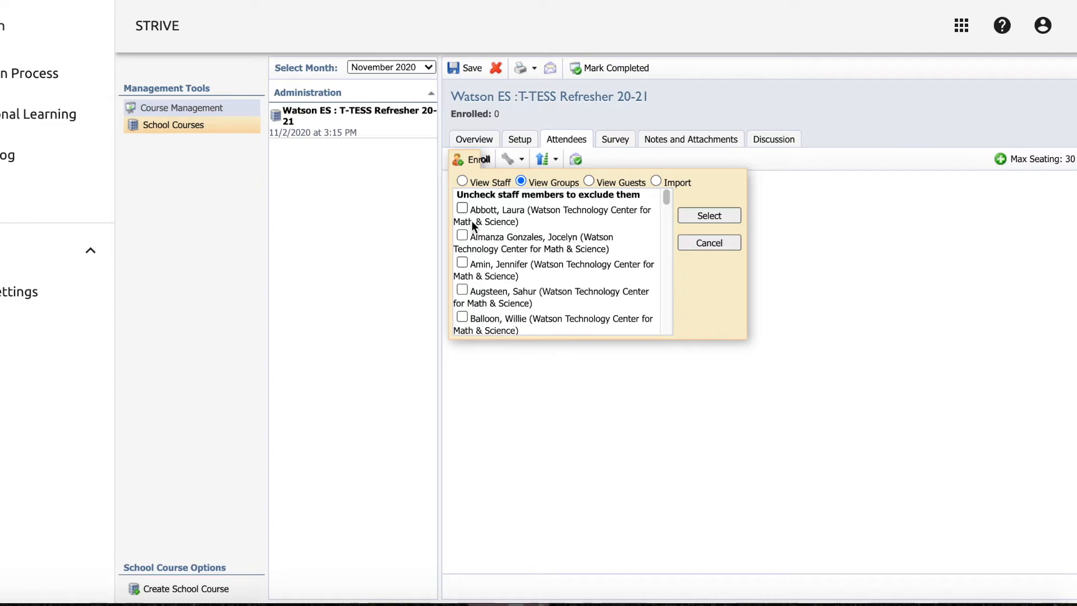
scroll(492, 310, down, 1)
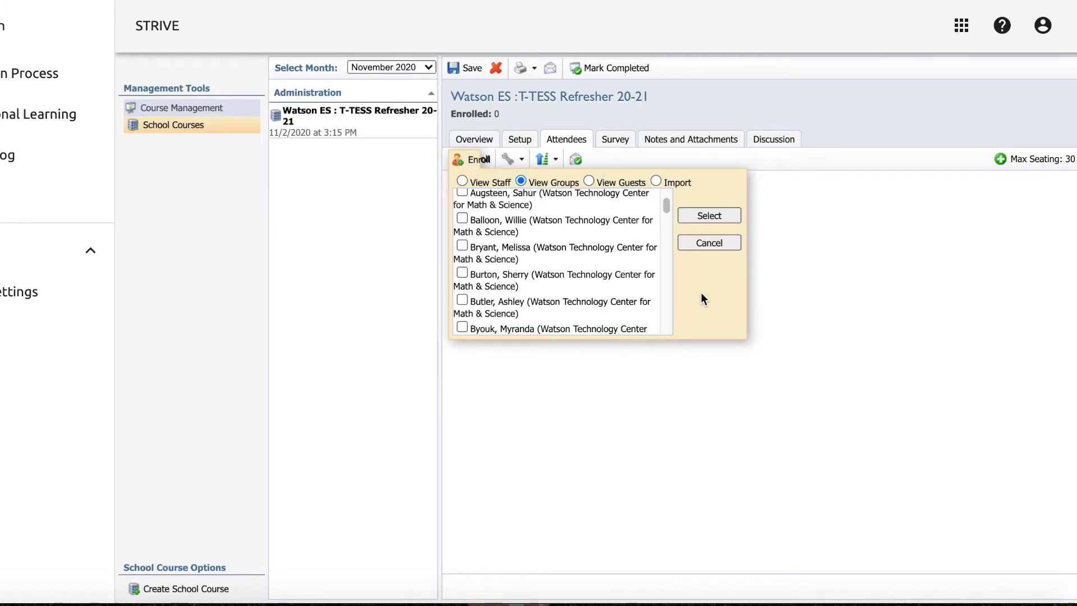
Under View Staff, search for admin, then for another staff member's name.
click(462, 180)
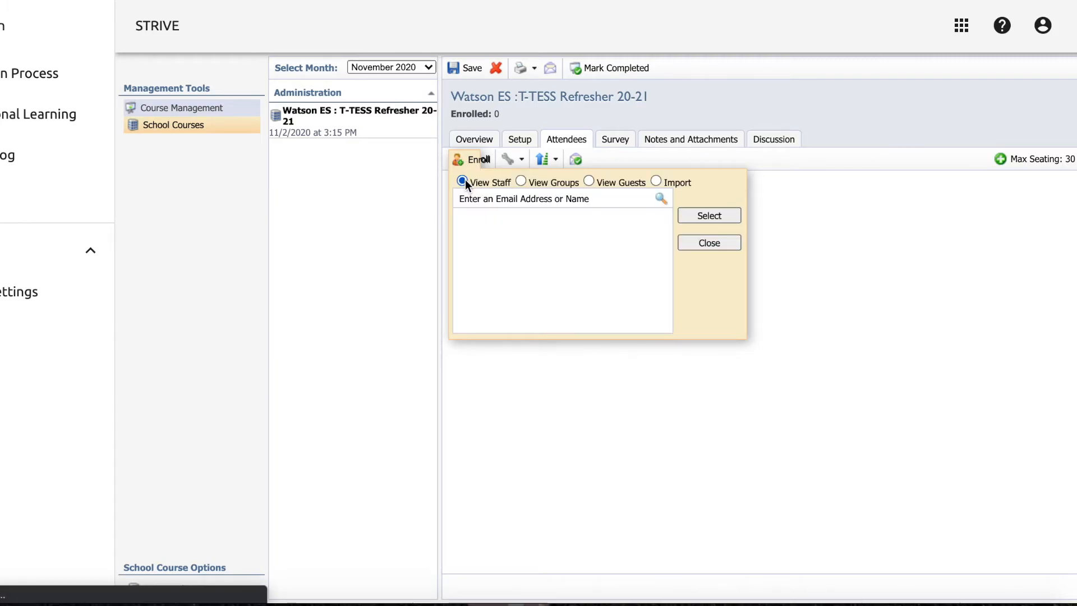
click(478, 197)
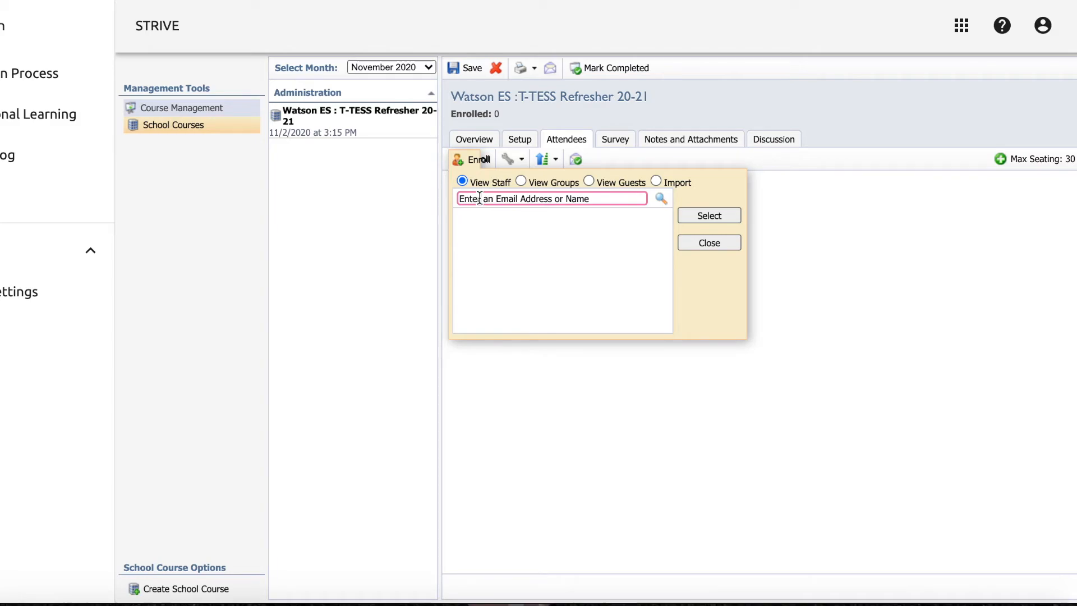
text(admin)
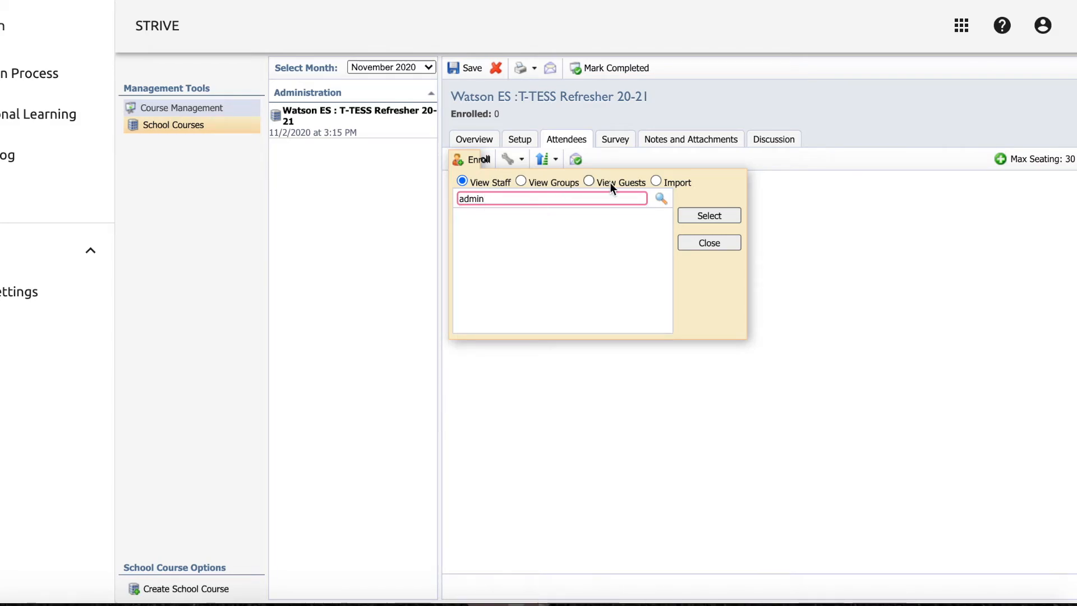
click(660, 198)
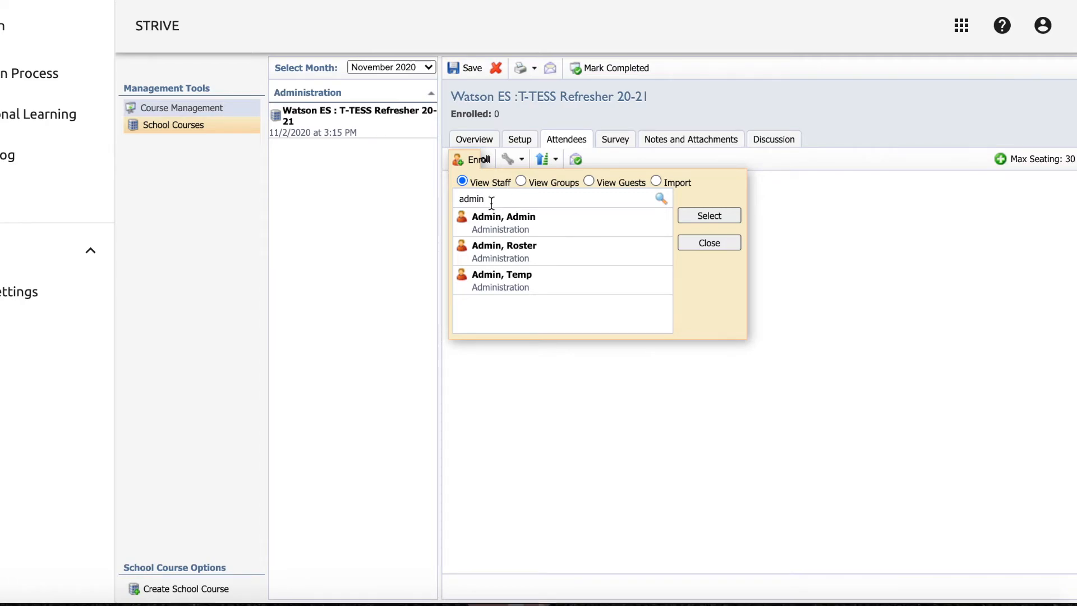
double_click(493, 200)
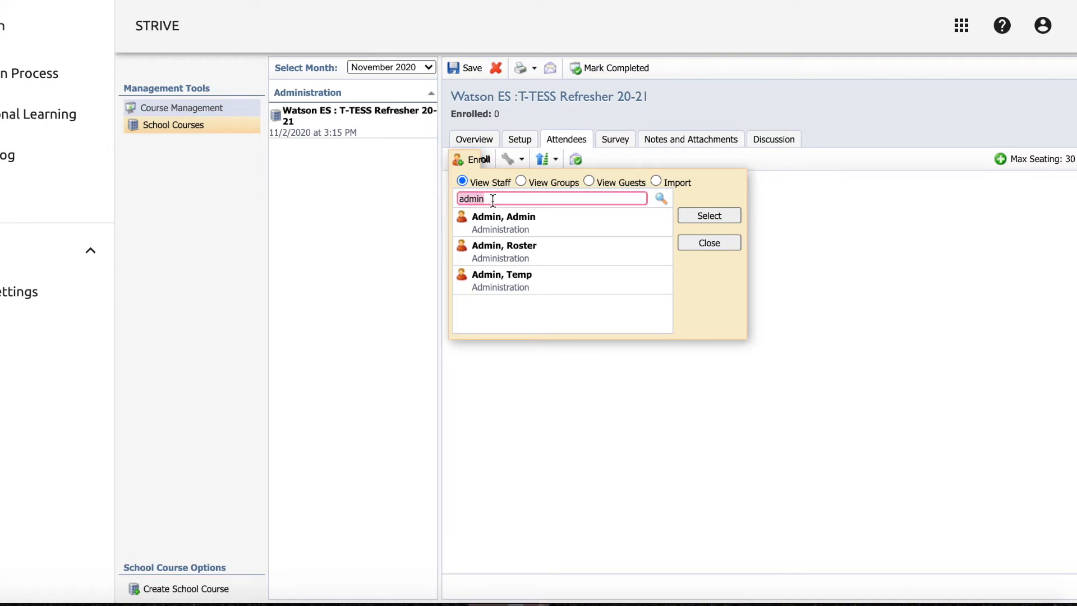
text(enfirt)
key(BackSpace)
key(BackSpace)
key(BackSpace)
text(orte)
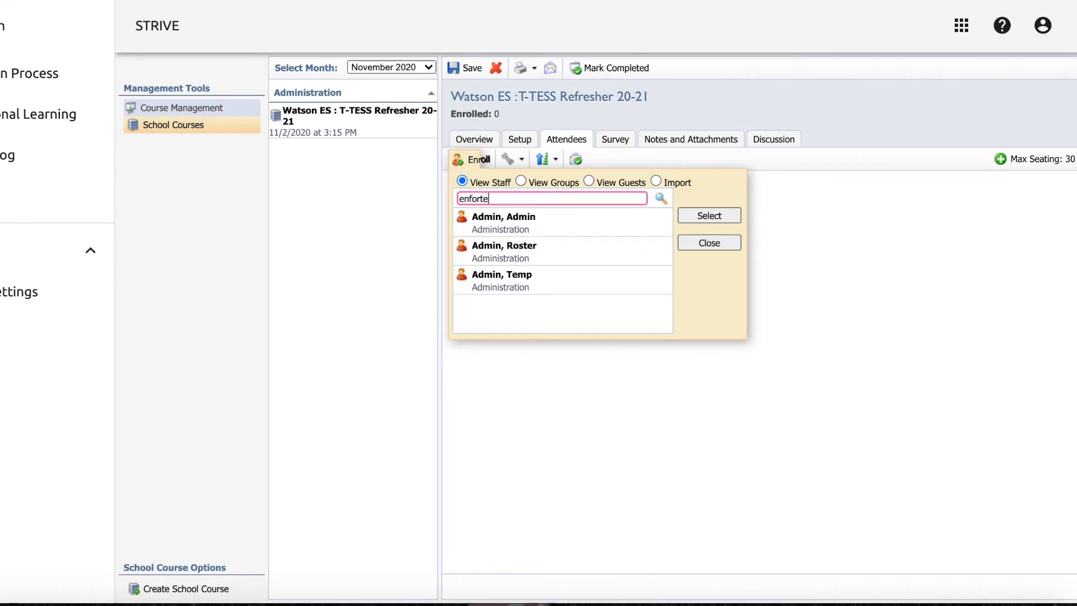
click(661, 200)
click(501, 196)
double_click(502, 196)
text(Forte)
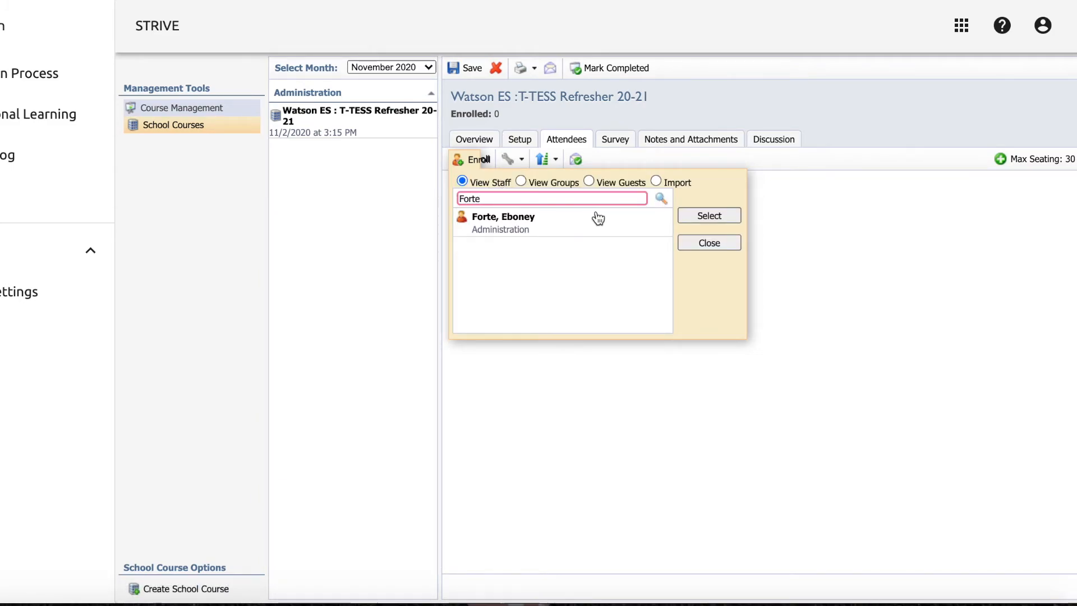
click(663, 196)
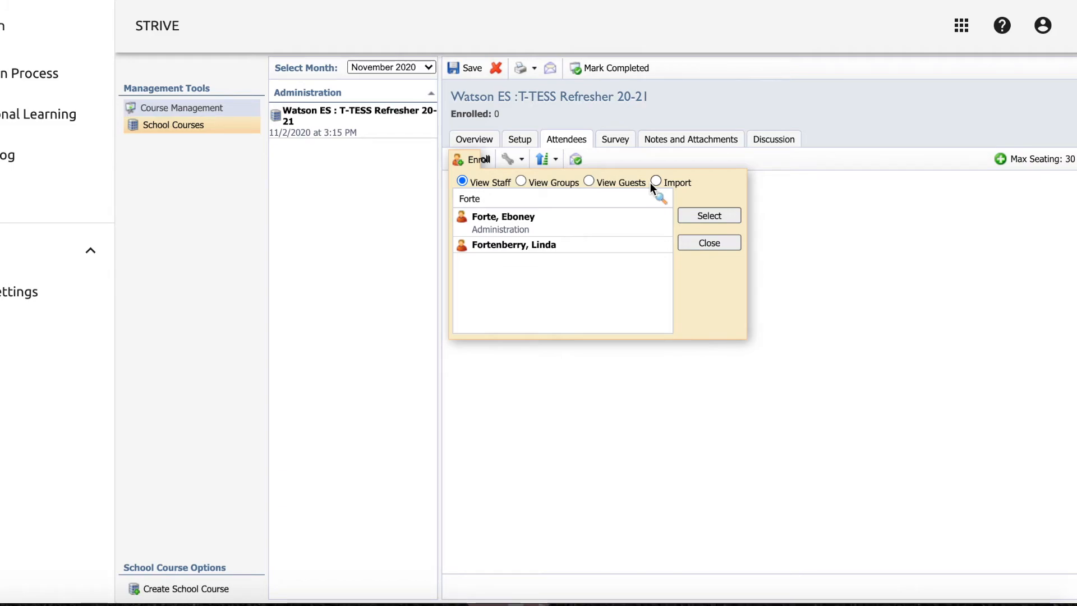
Search for admin again and enroll the Admin, Admin account in the course.
double_click(599, 195)
text(admin)
click(666, 197)
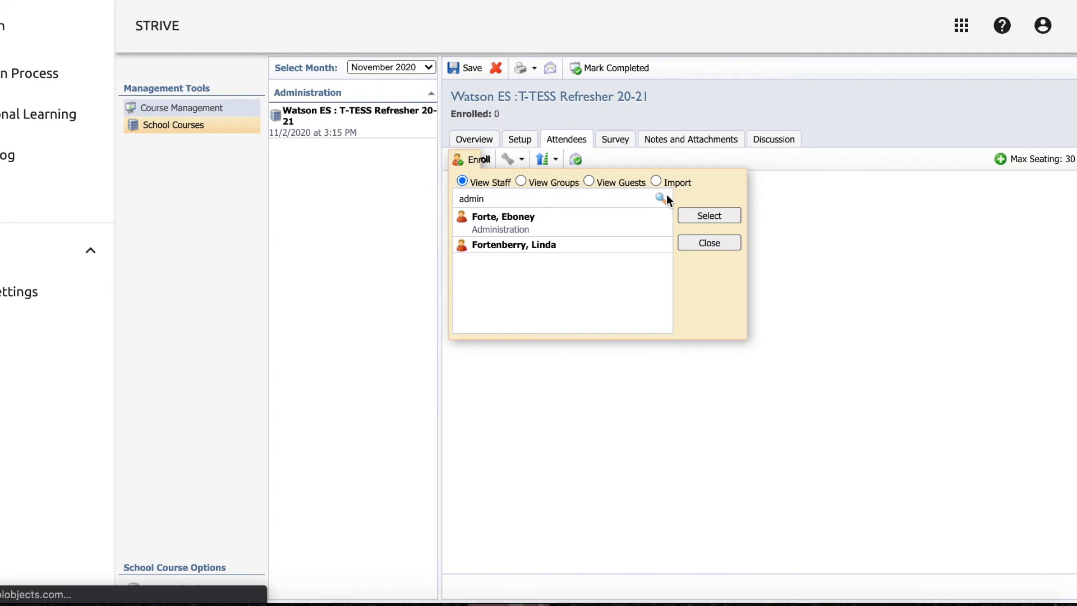
click(551, 229)
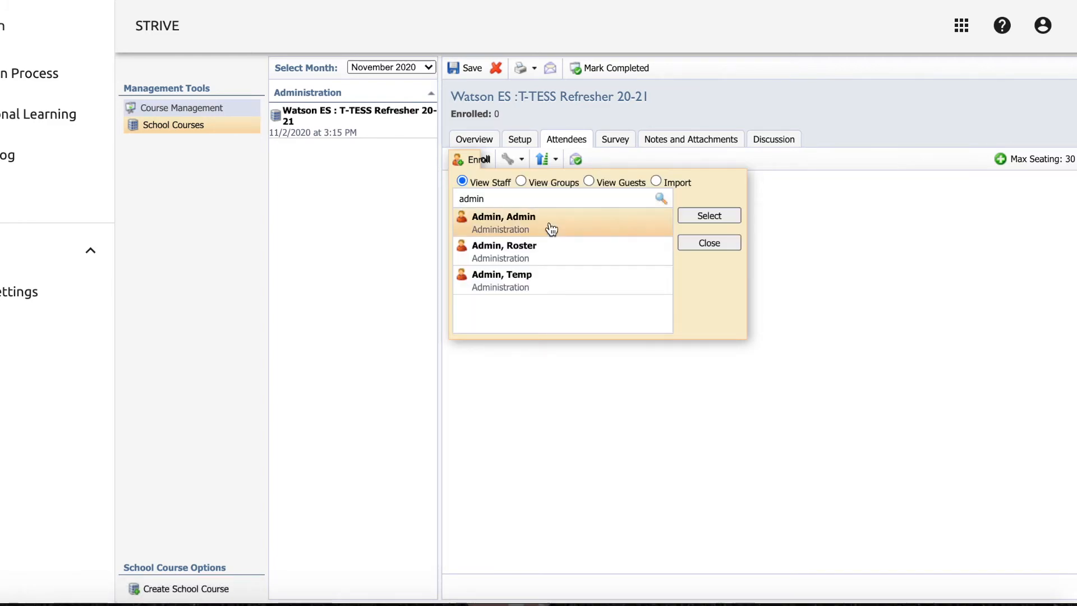
click(708, 216)
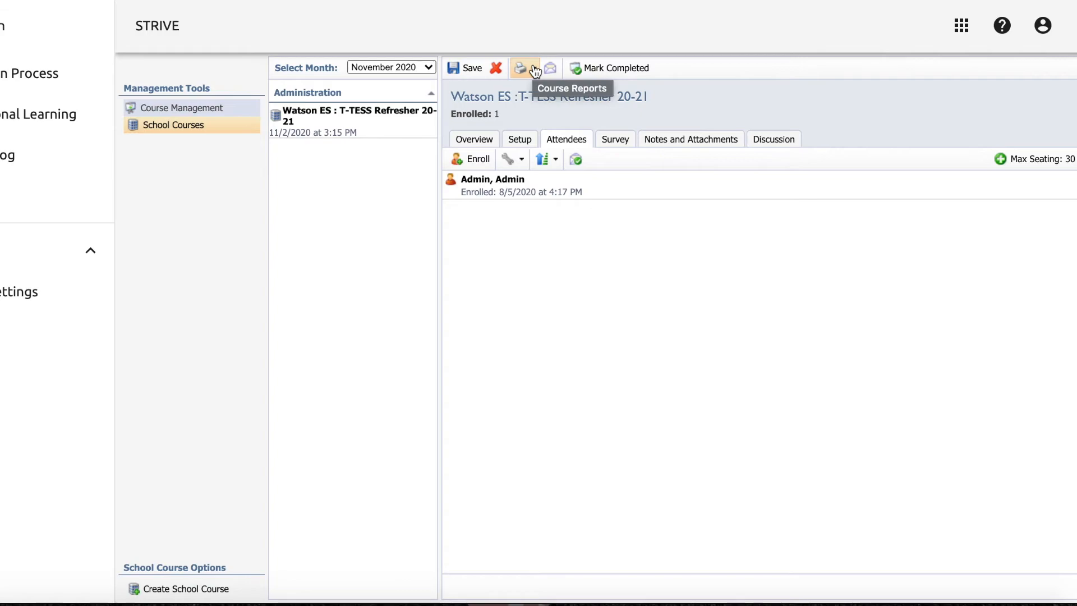
click(538, 194)
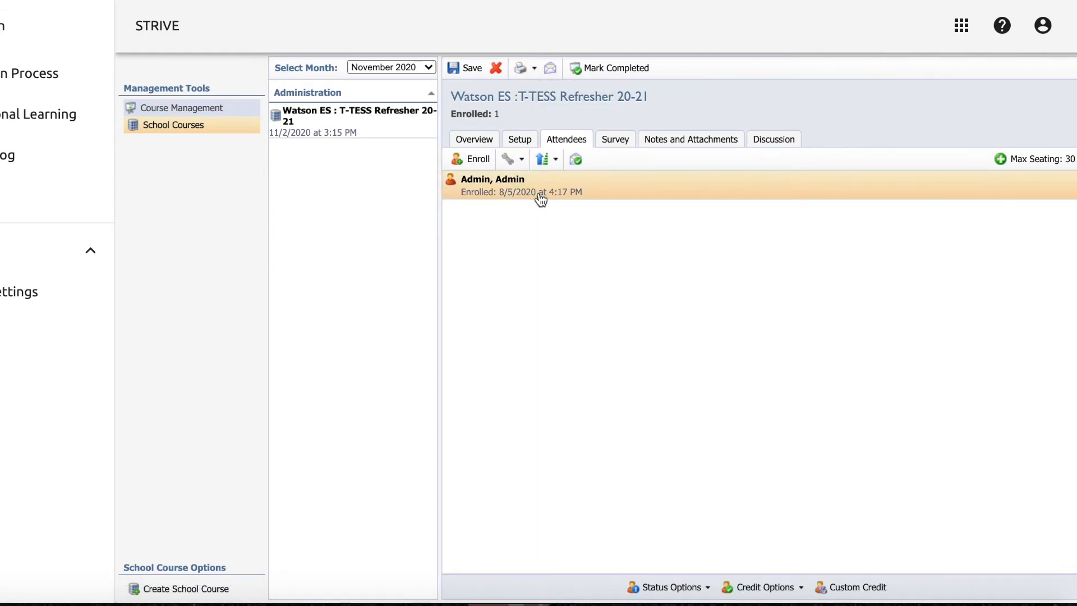
click(695, 587)
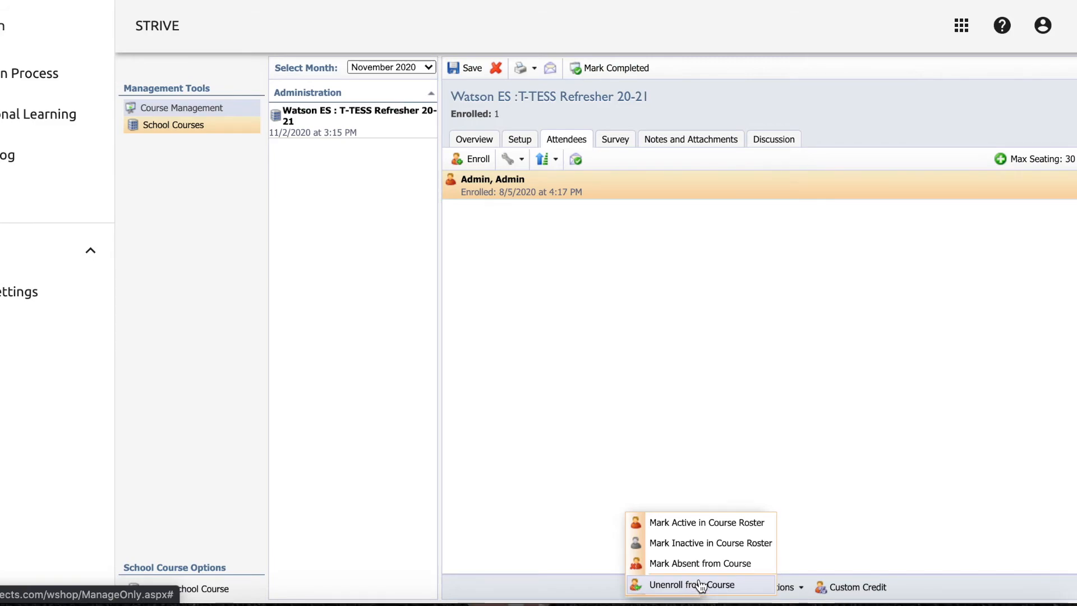
click(603, 292)
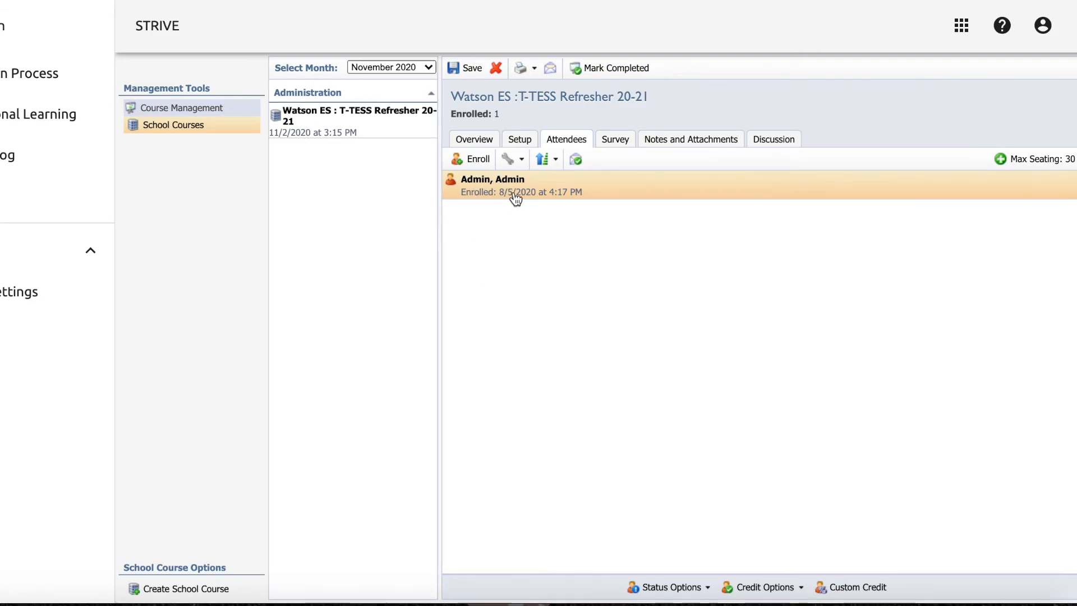
Reopen the enrolled attendee's Status Options.
click(691, 589)
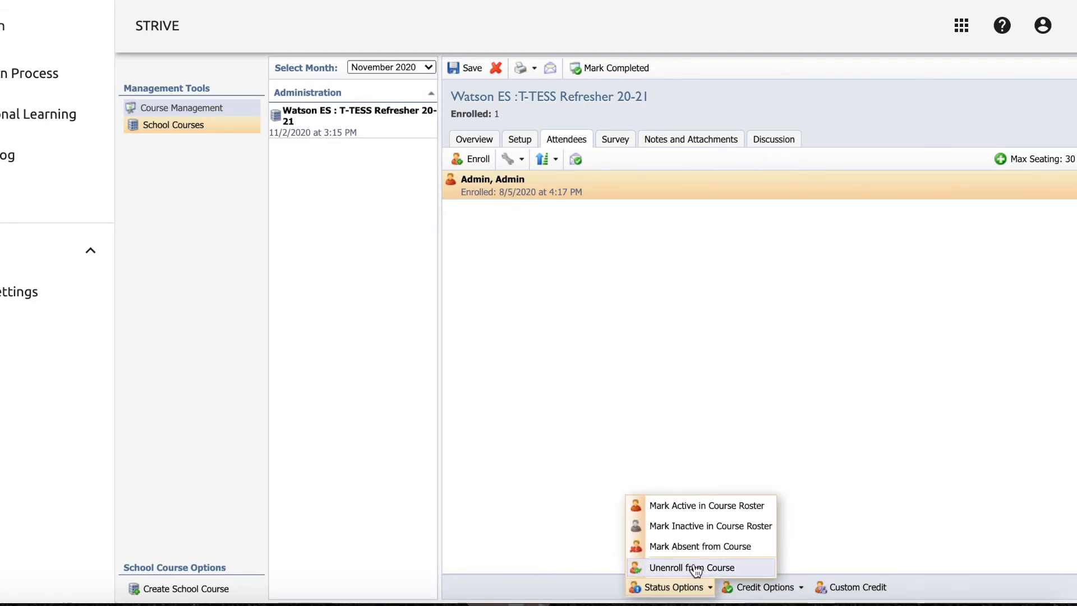